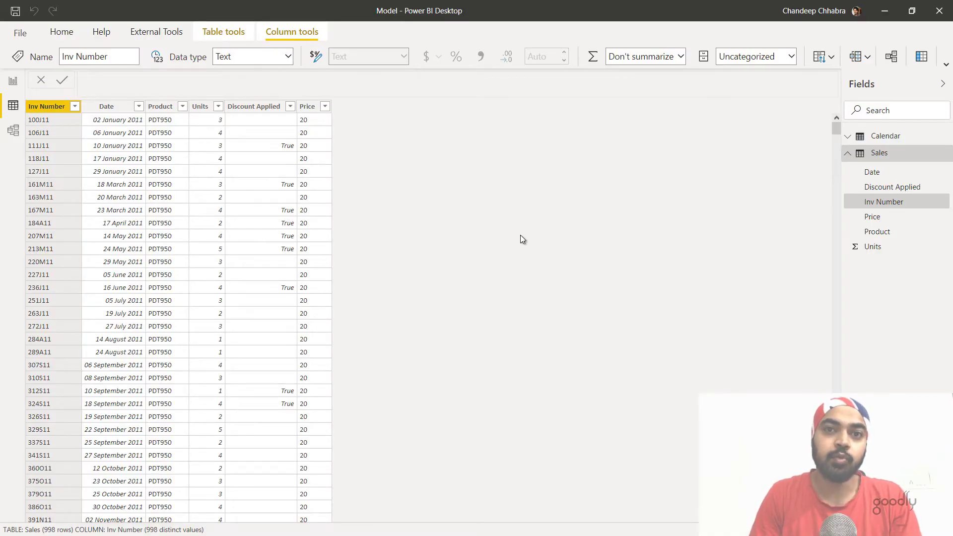
left_click(892, 187)
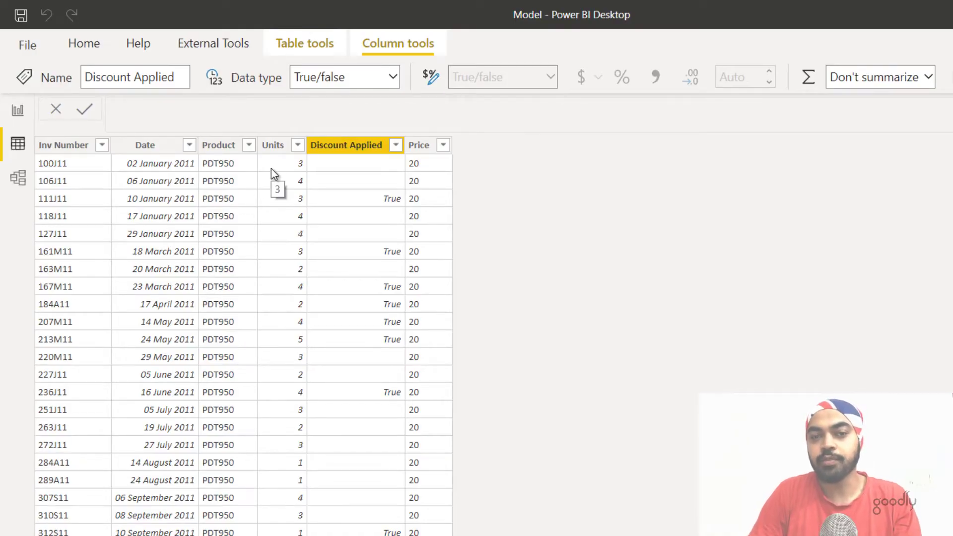
left_click(271, 146)
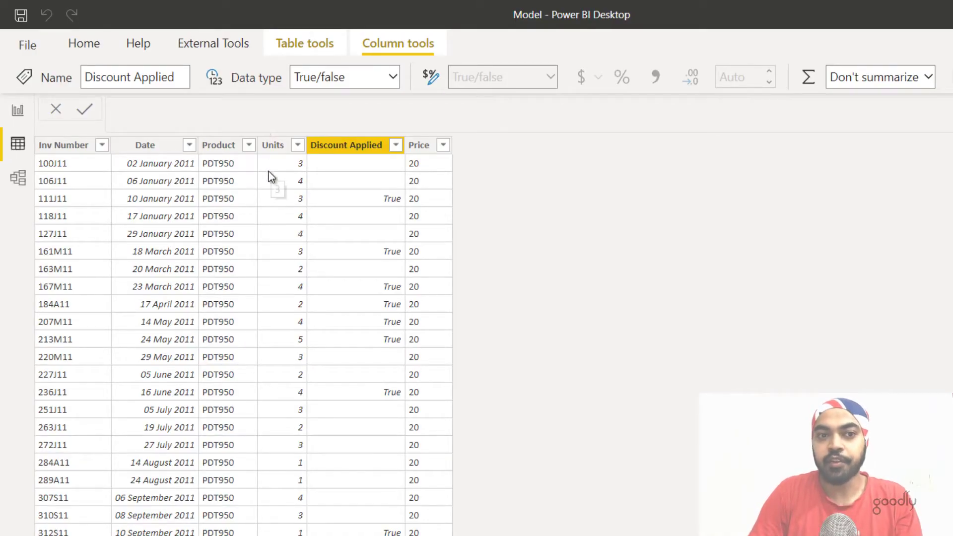
- Add a calculated column named Sales to the Sales table
right_click(426, 164)
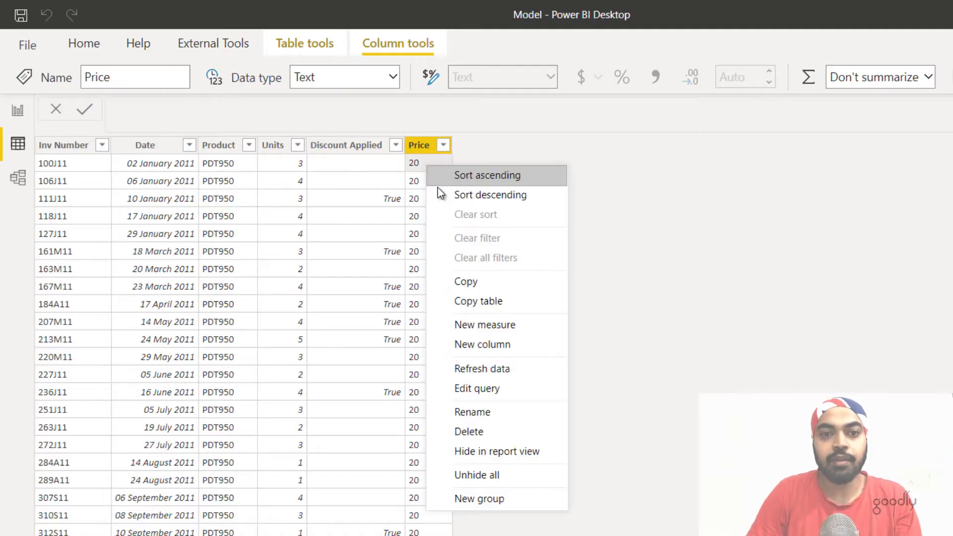
left_click(489, 338)
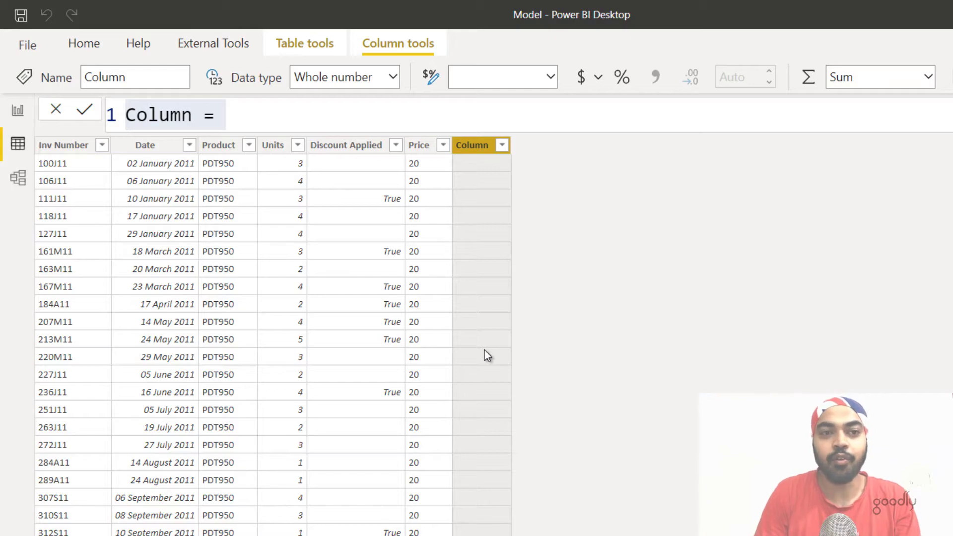
double_click(165, 108)
type("Sales")
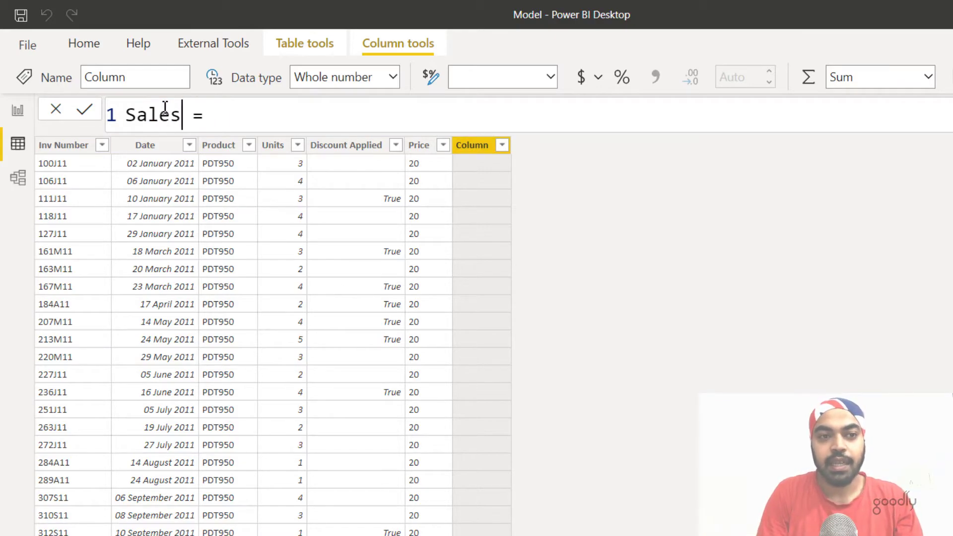
key("Right")
key("Right")
key("Right")
key("shift+Return")
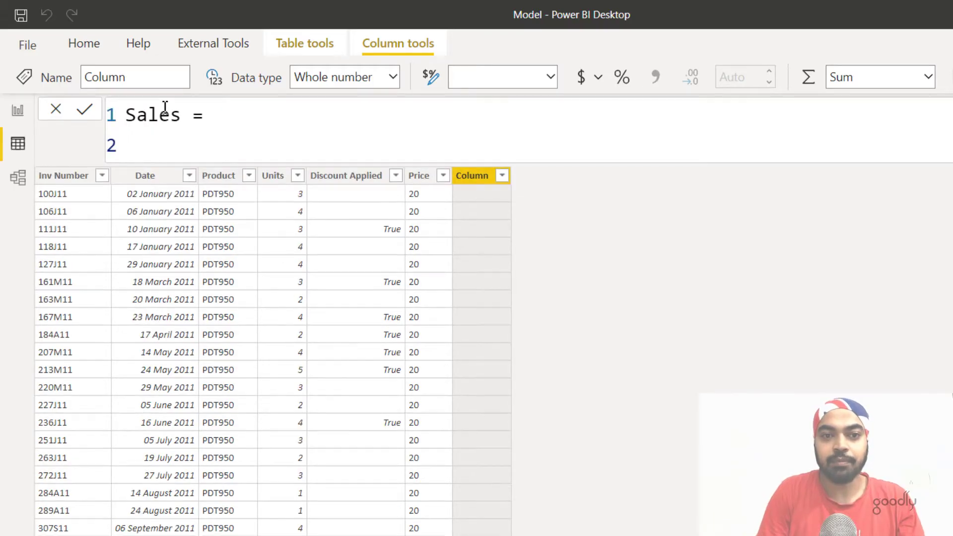
key("BackSpace")
- Define the Sales column as Sales[Price] * Sales[Units] and commit the formula
type("pr")
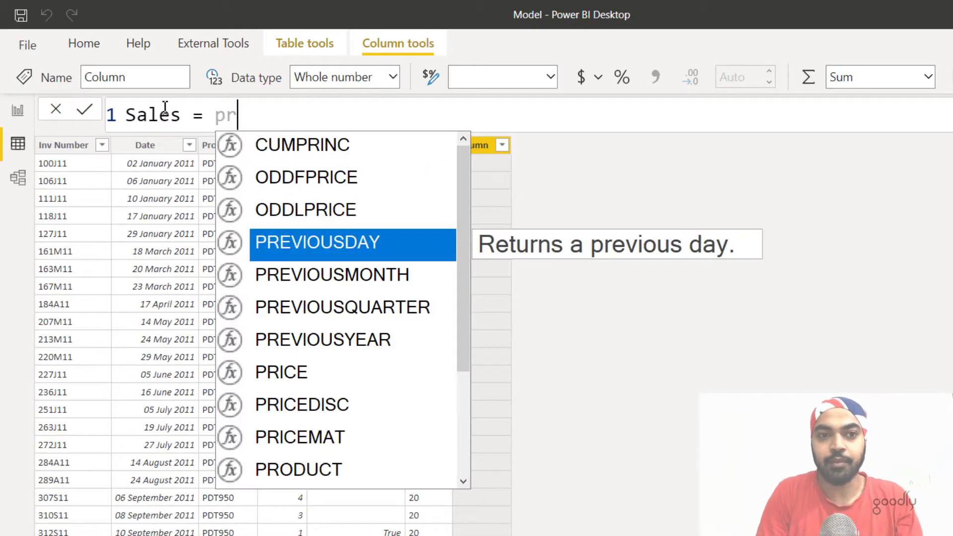
type("ice")
key("Down")
key("Down")
key("Down")
key("Tab")
type("* u")
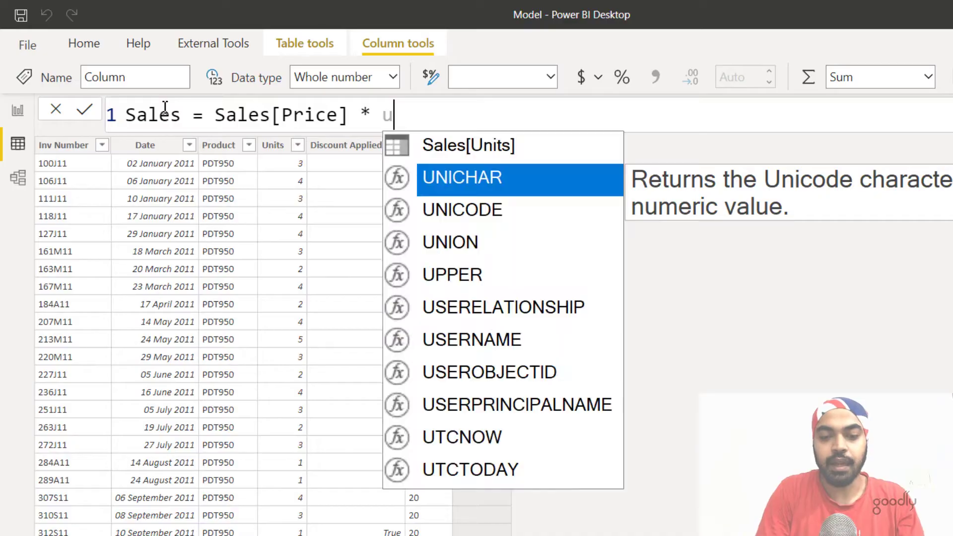
type("nits")
key("Tab")
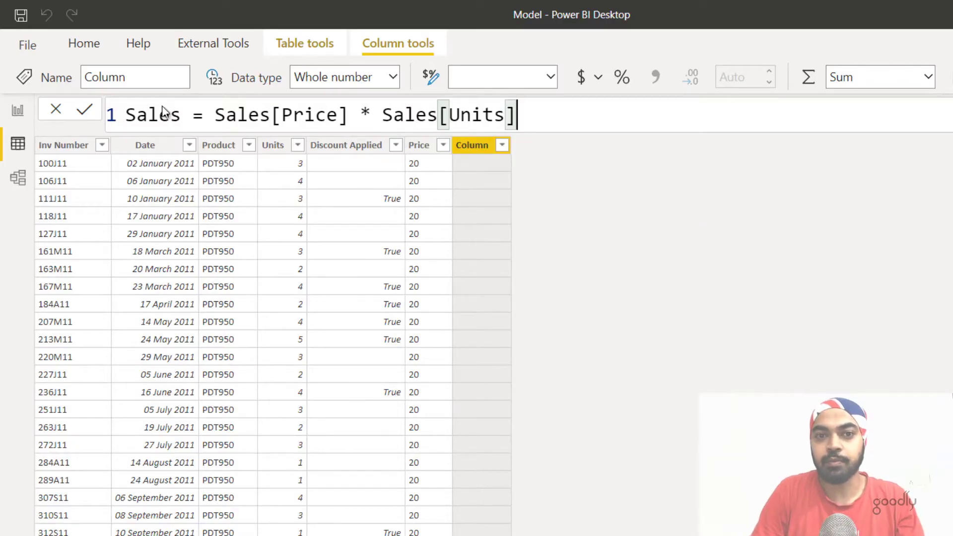
key("Return")
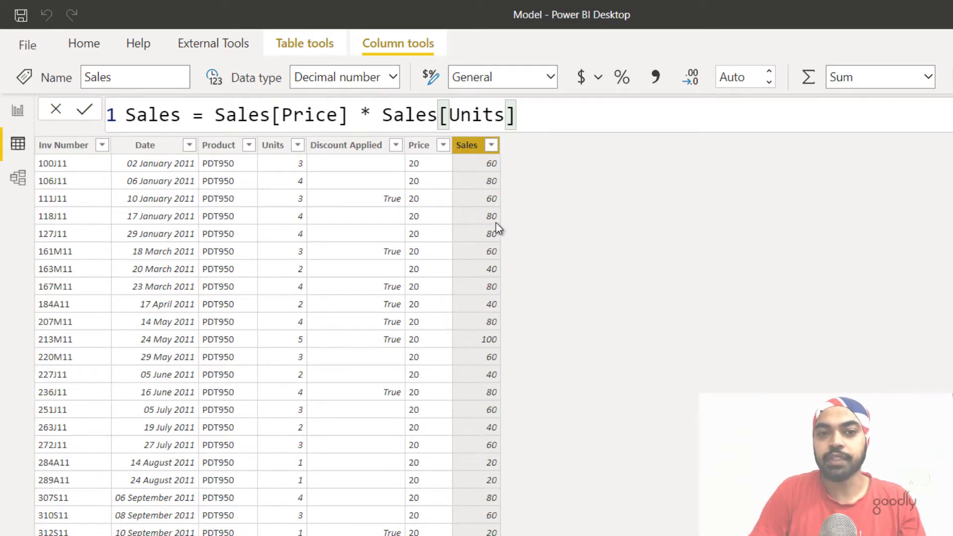
- Add another calculated column named Discount to the Sales table
right_click(488, 204)
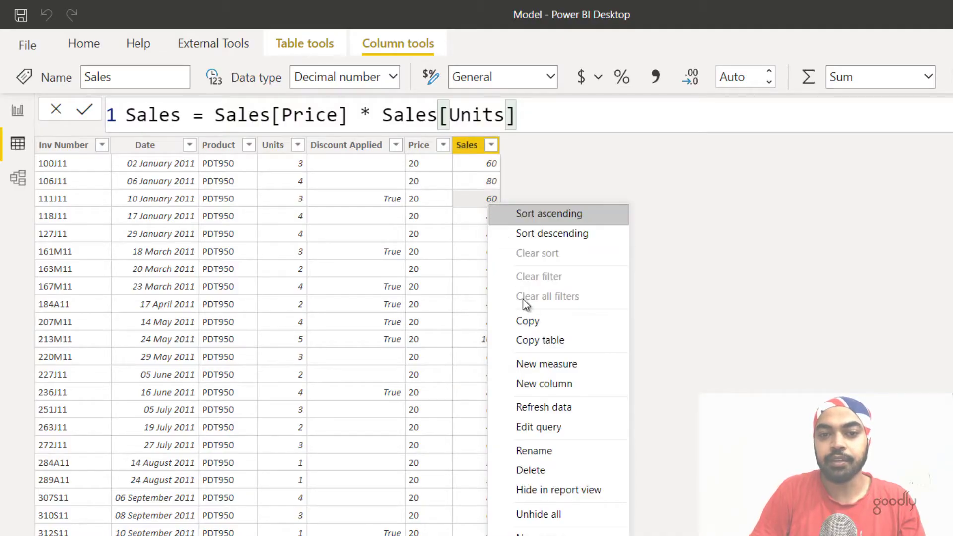
left_click(545, 382)
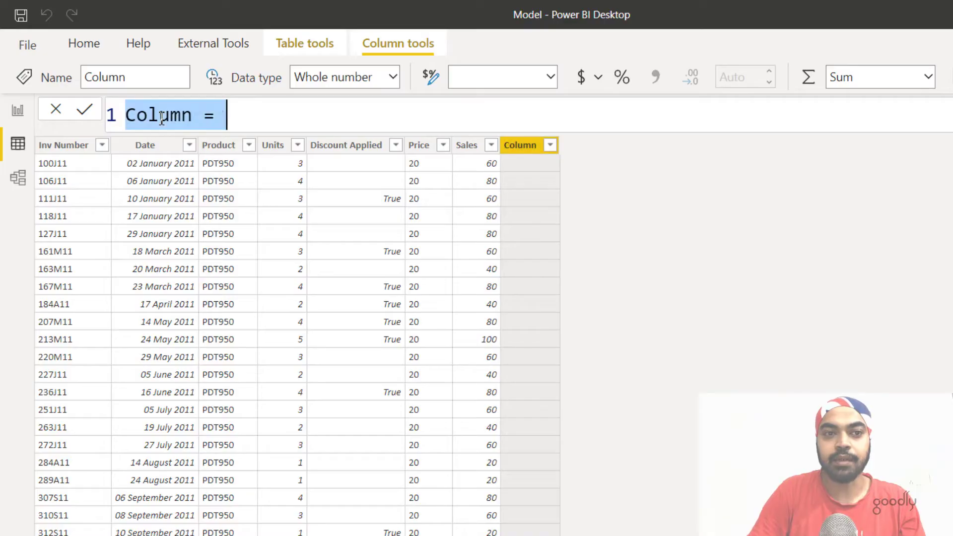
type("Discount")
key("Right")
key("Right")
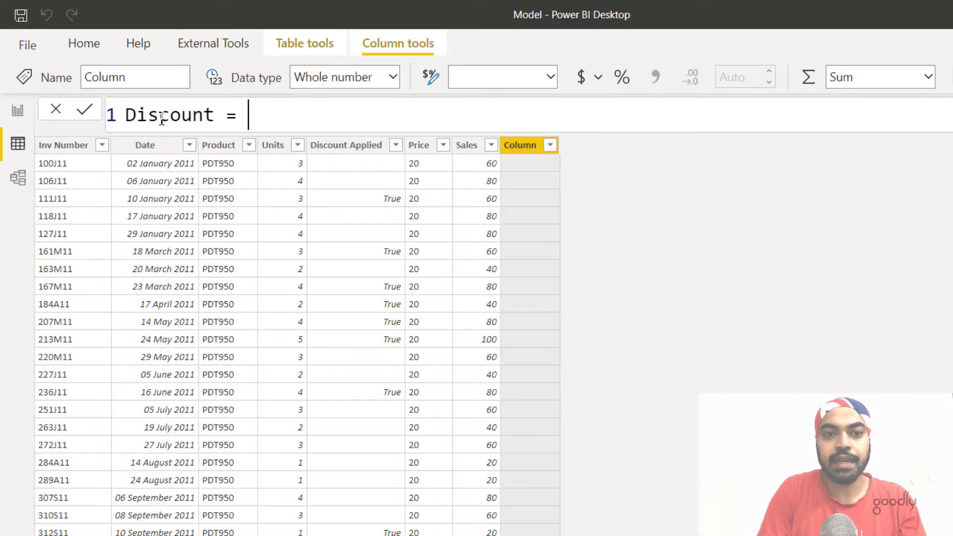
- Define the Discount column as IF(Sales[Discount Applied] = TRUE, Sales[Sales] * 0.1) and commit the formula
type("if")
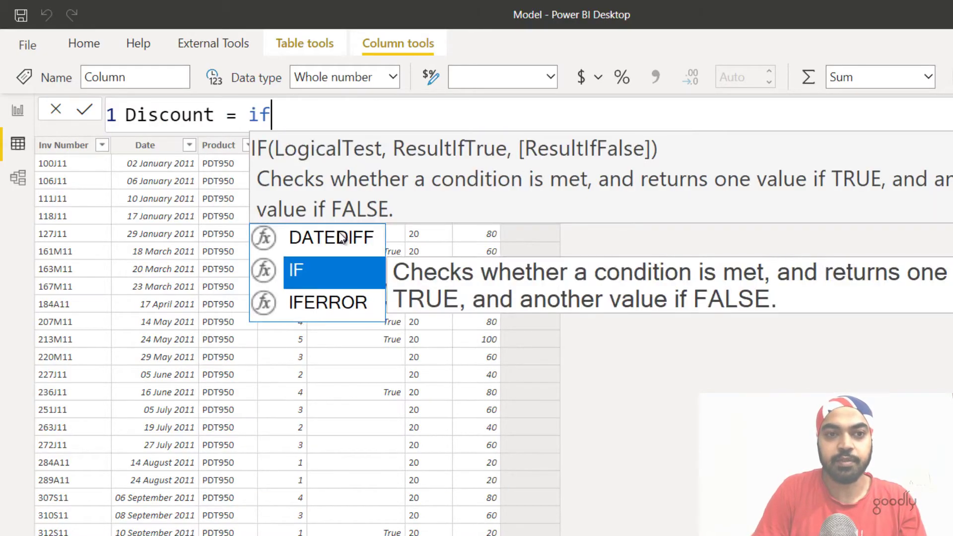
key("Tab")
type("dis")
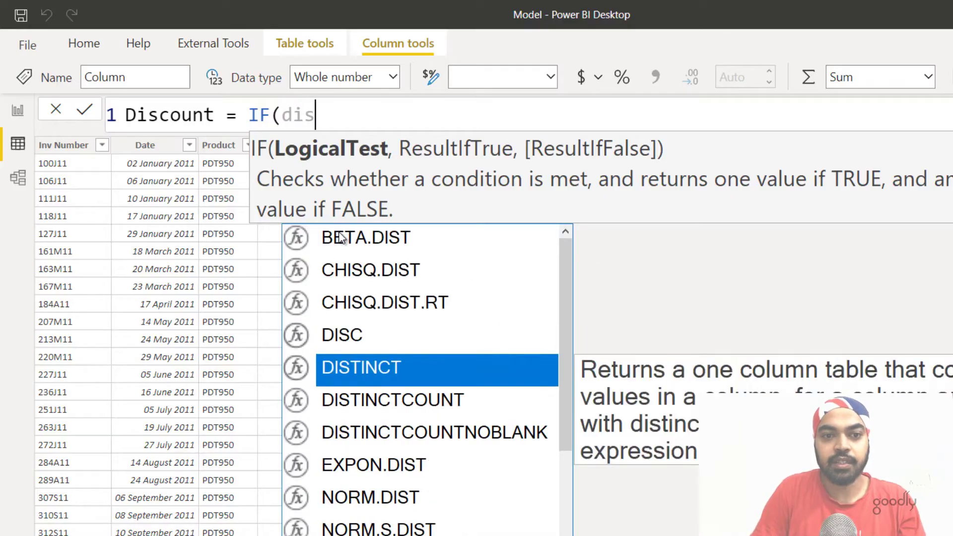
key("Down")
key("Tab")
type("= ")
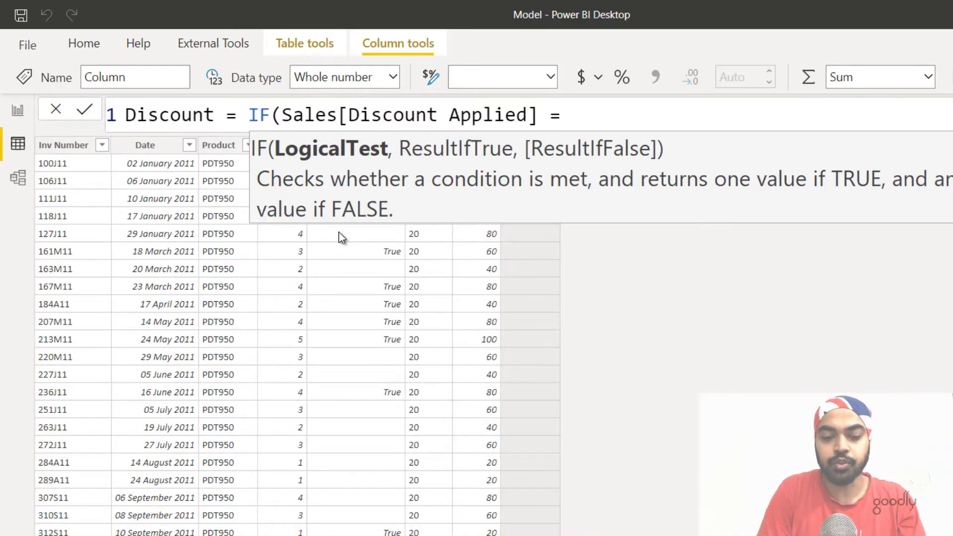
type("TRUE,")
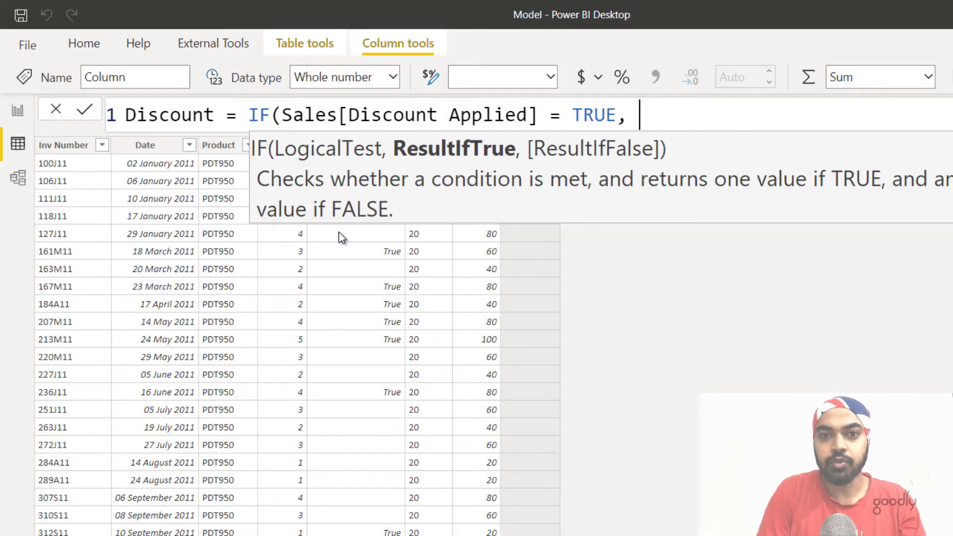
type(" sal")
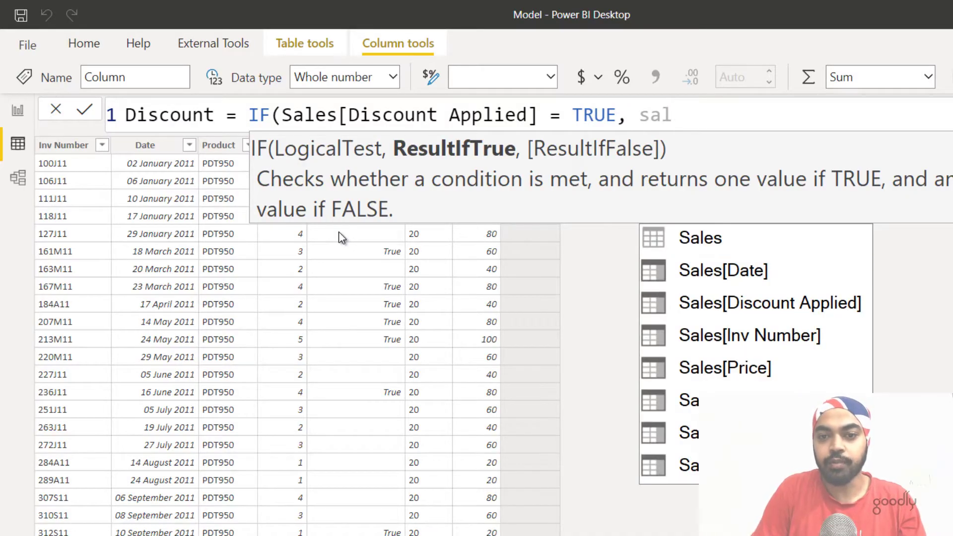
key("Tab")
type("* ")
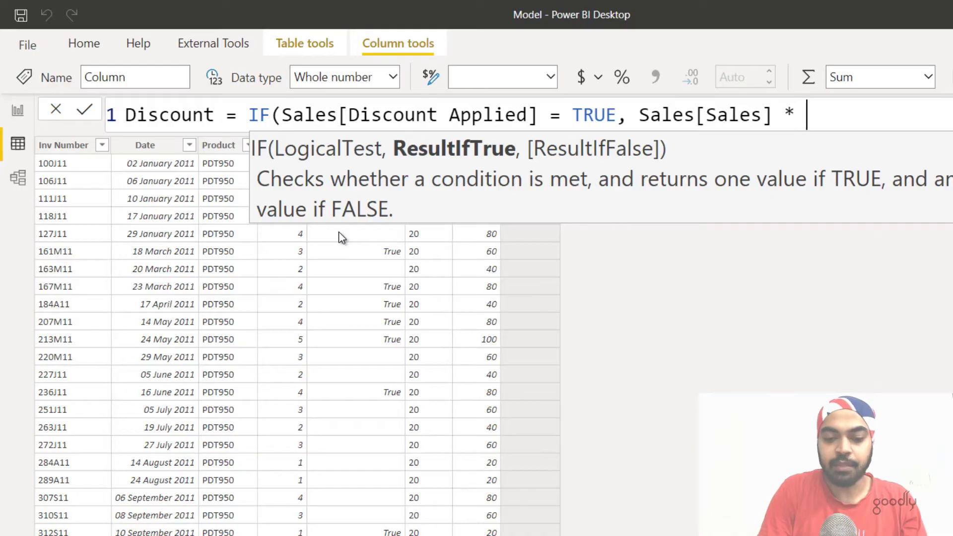
type("0.1 )")
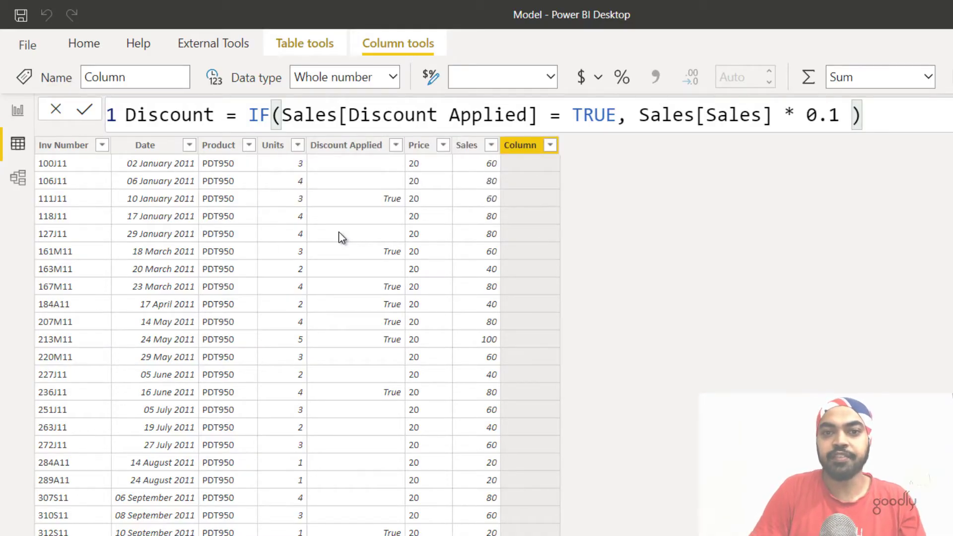
key("Return")
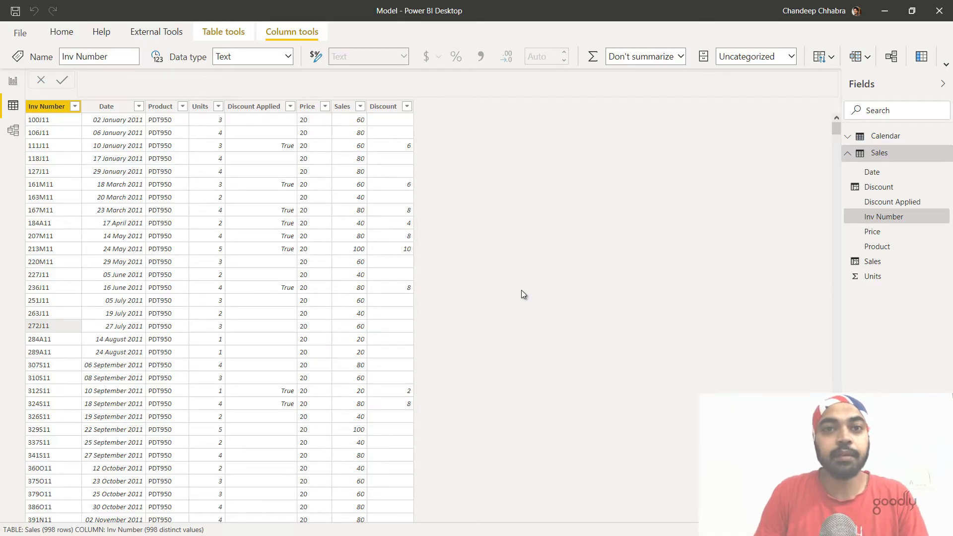
- Create a measure named Total Sales in the Sales table
right_click(879, 155)
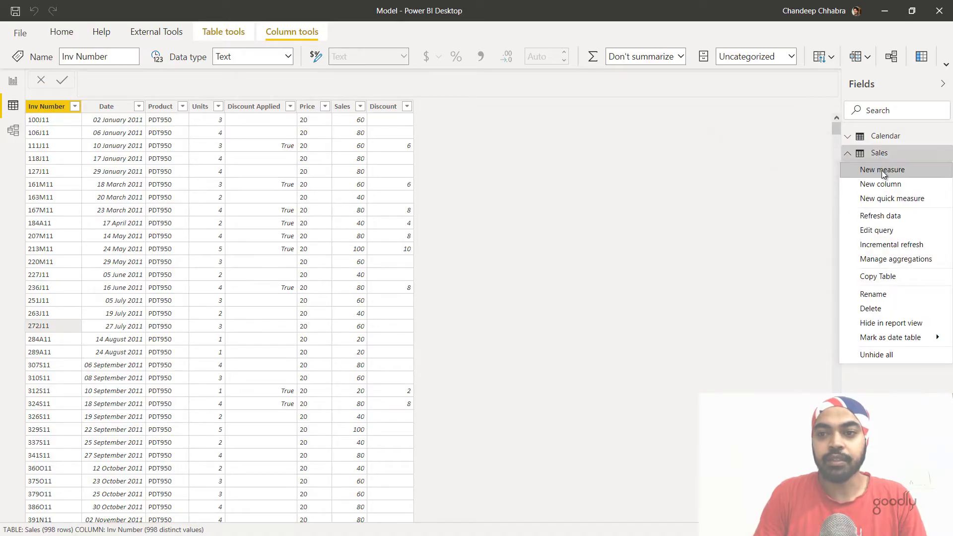
left_click(879, 171)
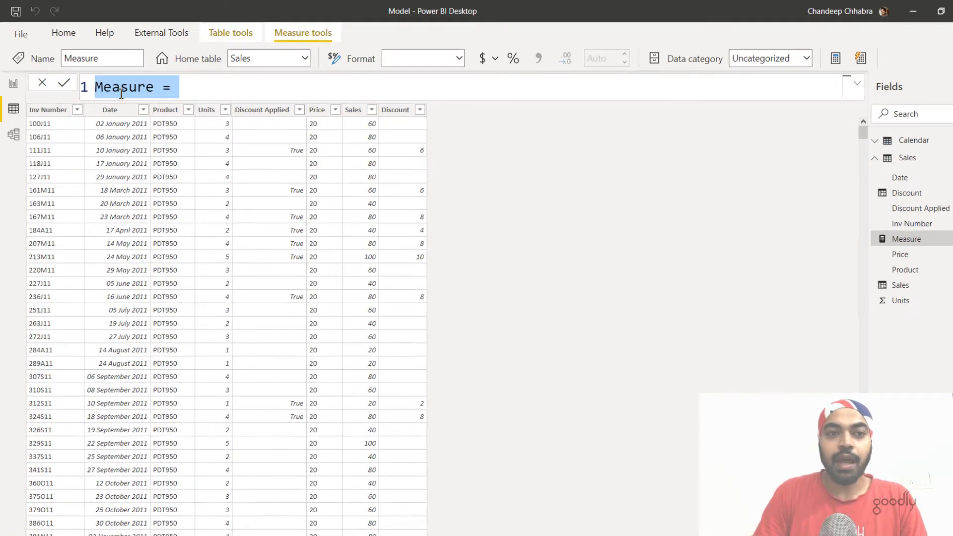
double_click(122, 93)
type("To")
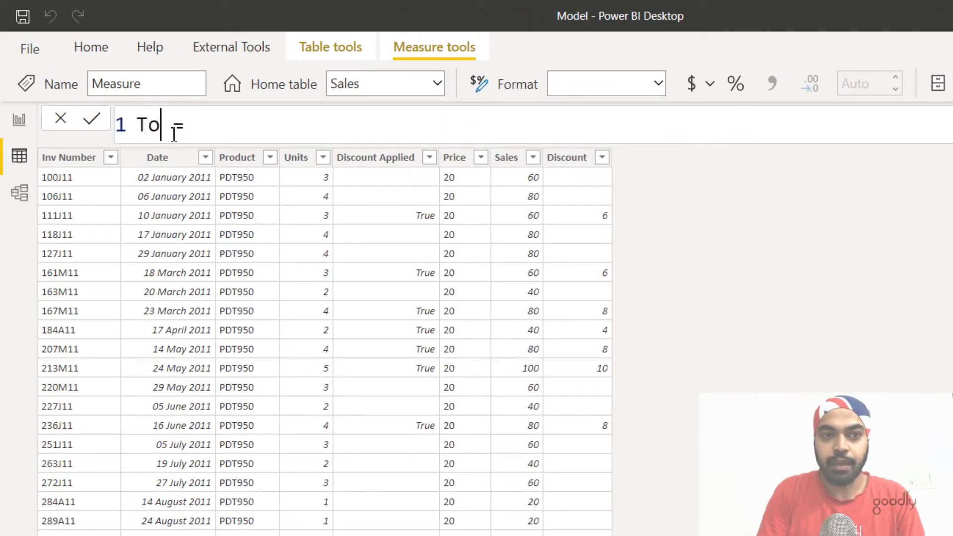
type("tal Sales = ")
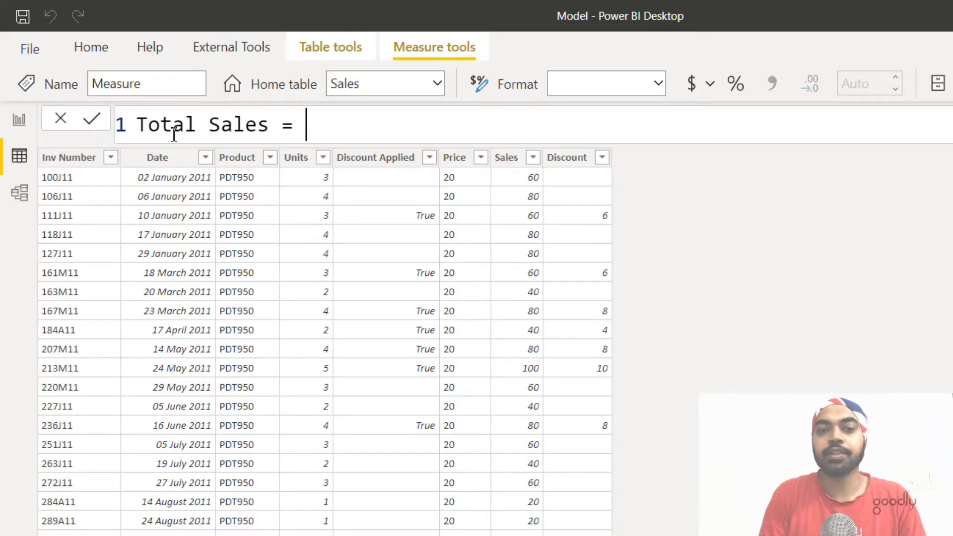
type("u")
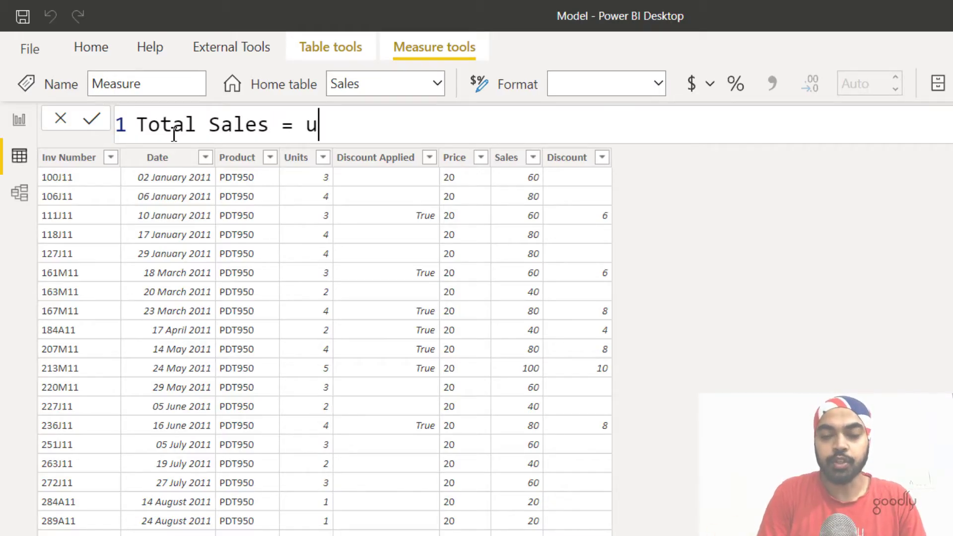
type("nits")
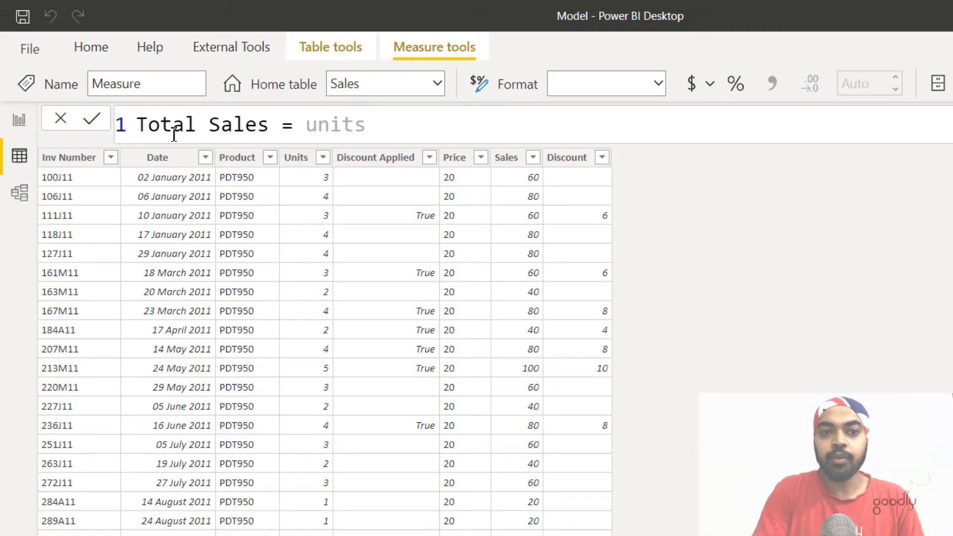
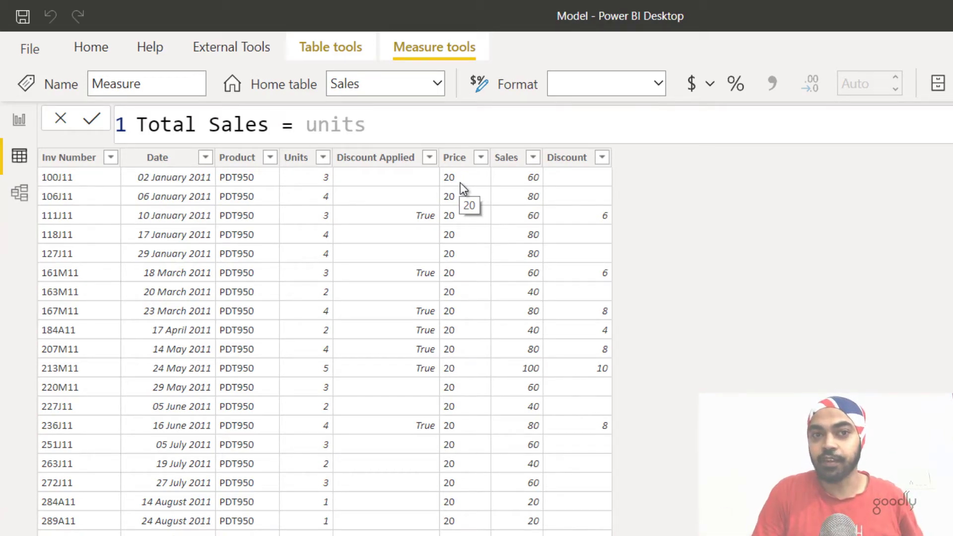
key("ctrl+shift+Left")
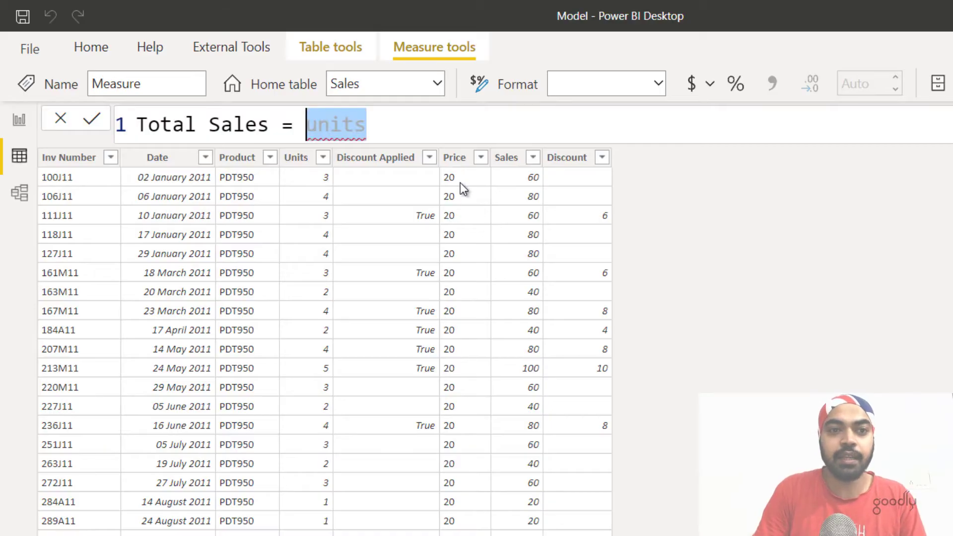
key("BackSpace")
- Start the Total Sales formula on a new line with SUMX, using the Sales table as its first argument
key("shift+Return")
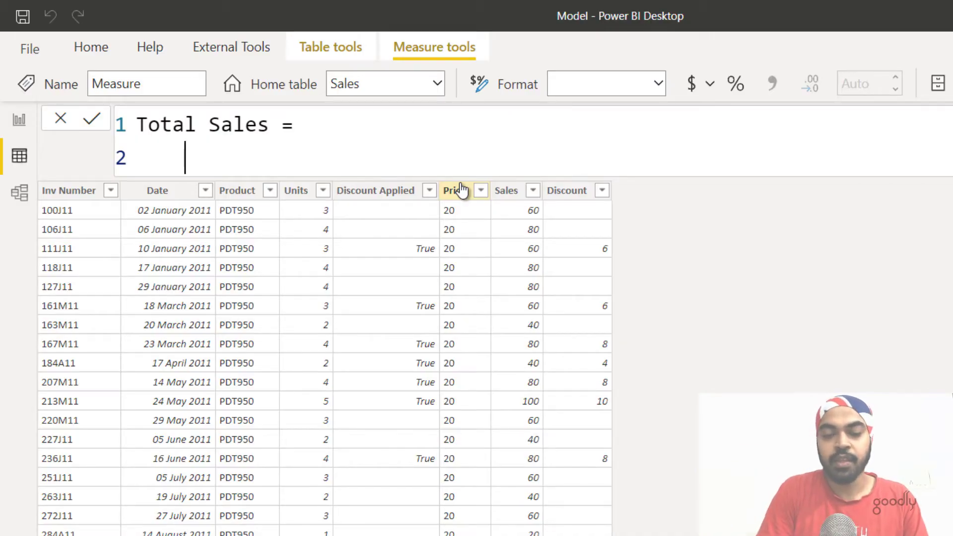
type("sumx(")
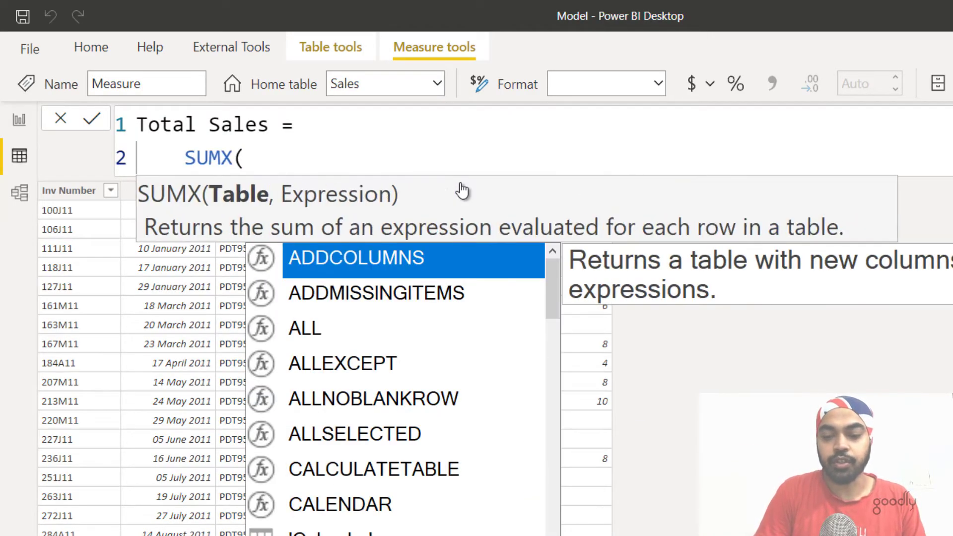
key("shift+Tab")
key("shift+Return")
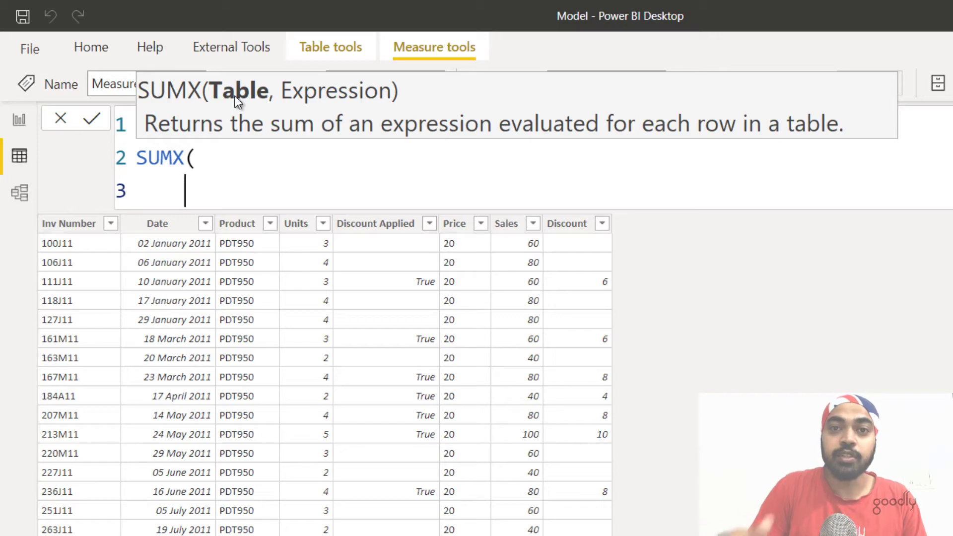
type("Sales")
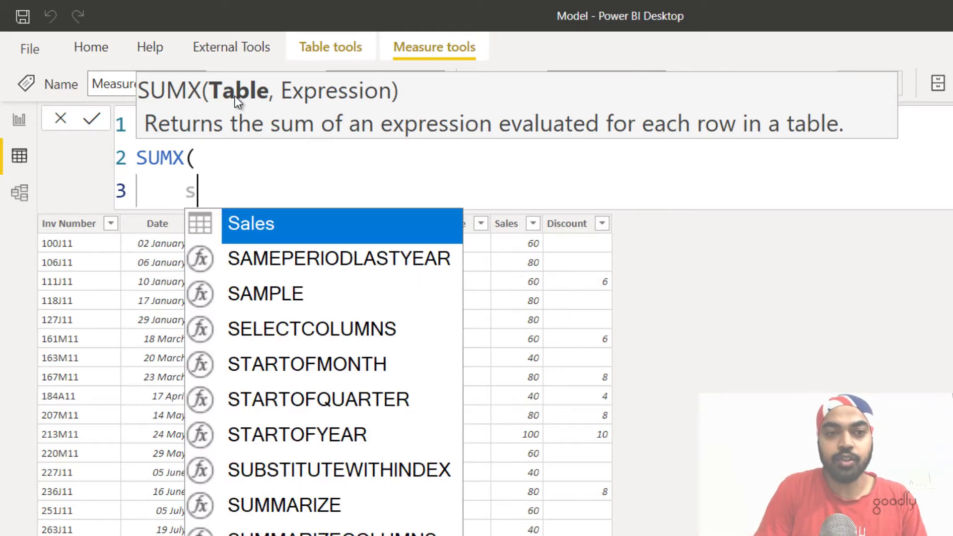
type(",")
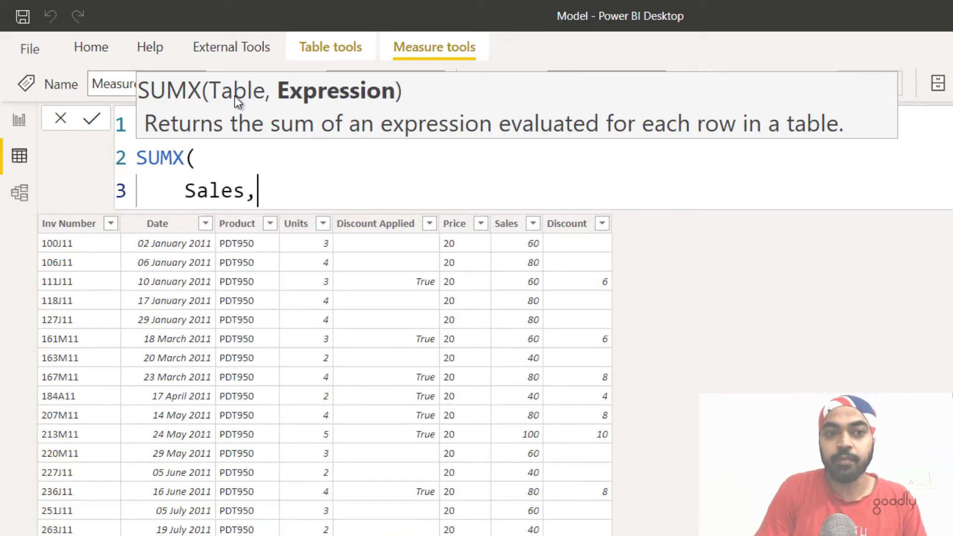
key("shift+Return")
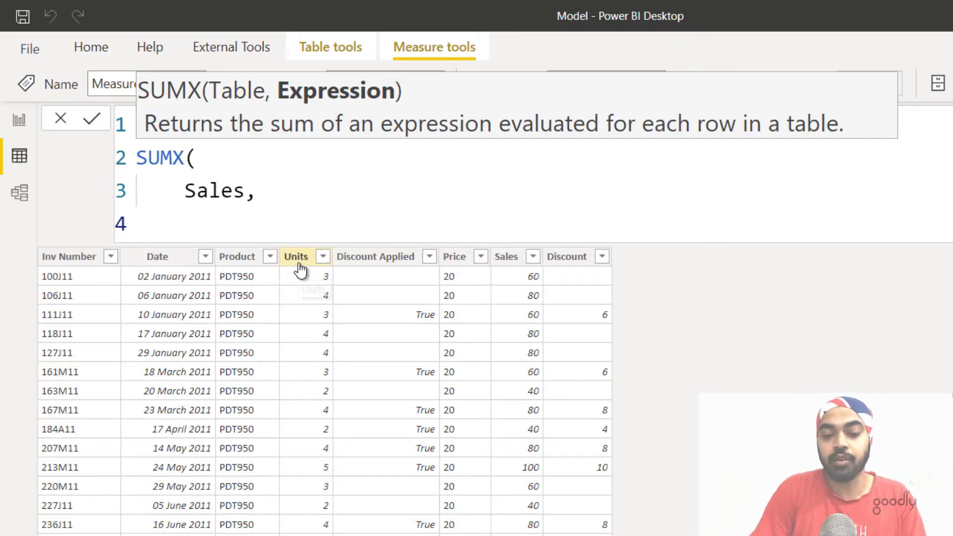
- Complete the SUMX expression with Sales[Units] * Sales[Price] and commit the Total Sales measure
type("unit")
key("Tab")
type("* prc")
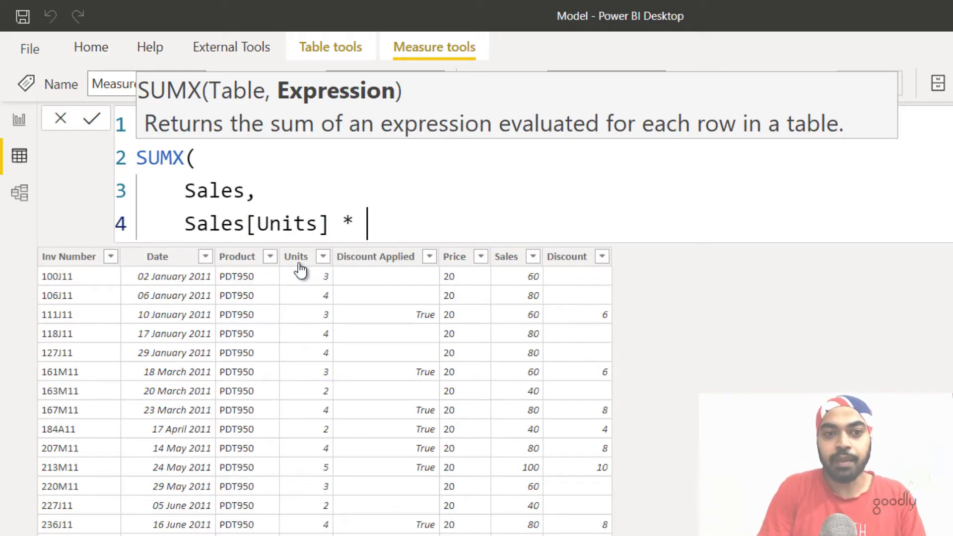
key("Down")
key("Down")
key("Down")
key("Tab")
key("Return")
type(")")
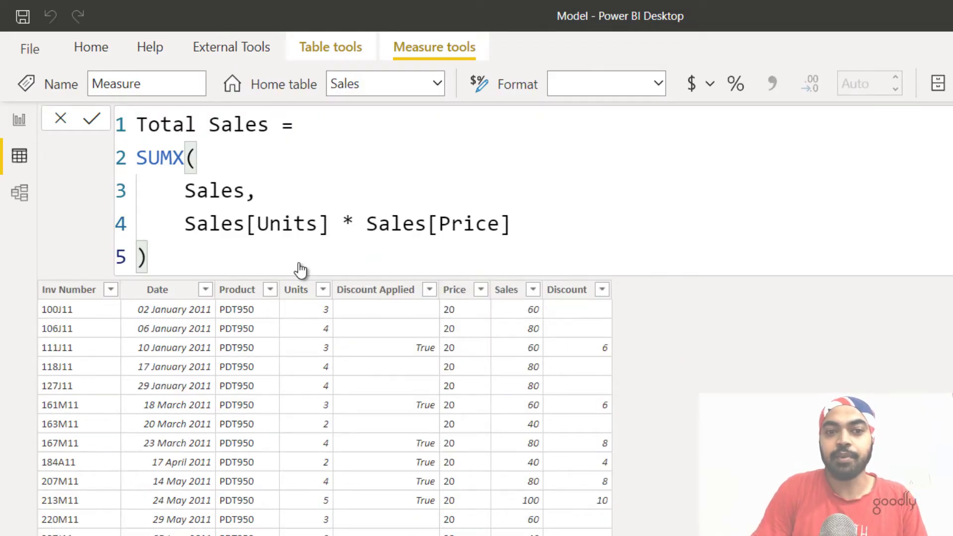
key("Return")
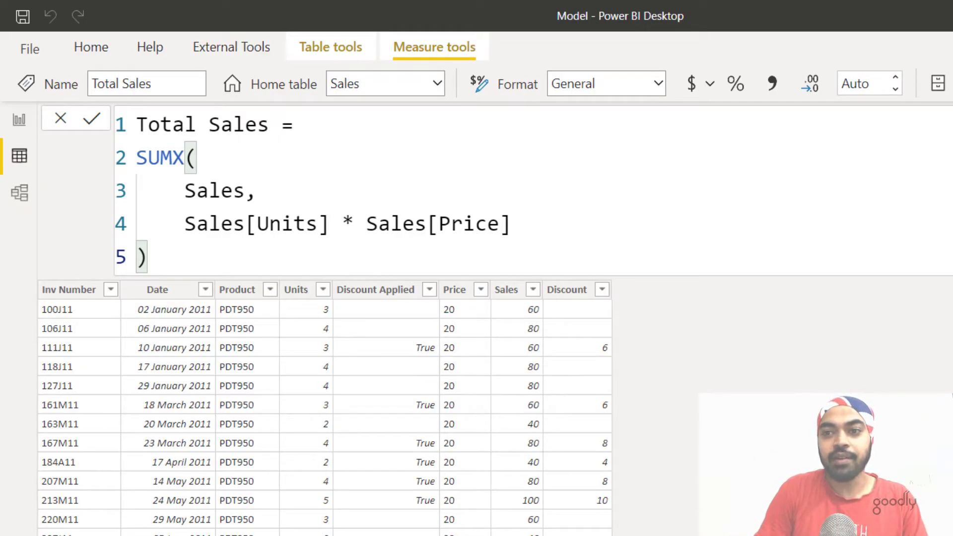
- Create a new measure named Total Discount in the Sales table and begin its formula on a new line
key("ctrl+n")
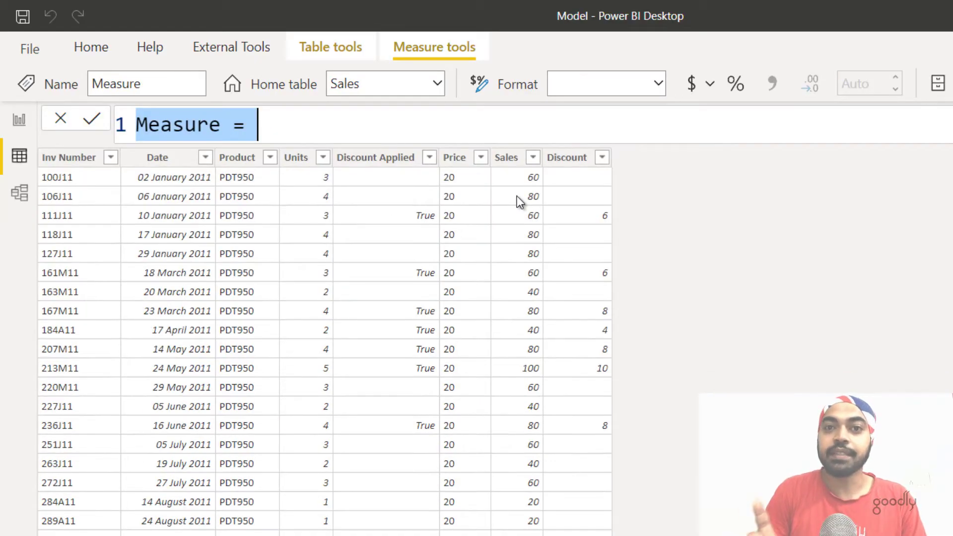
type("Discount")
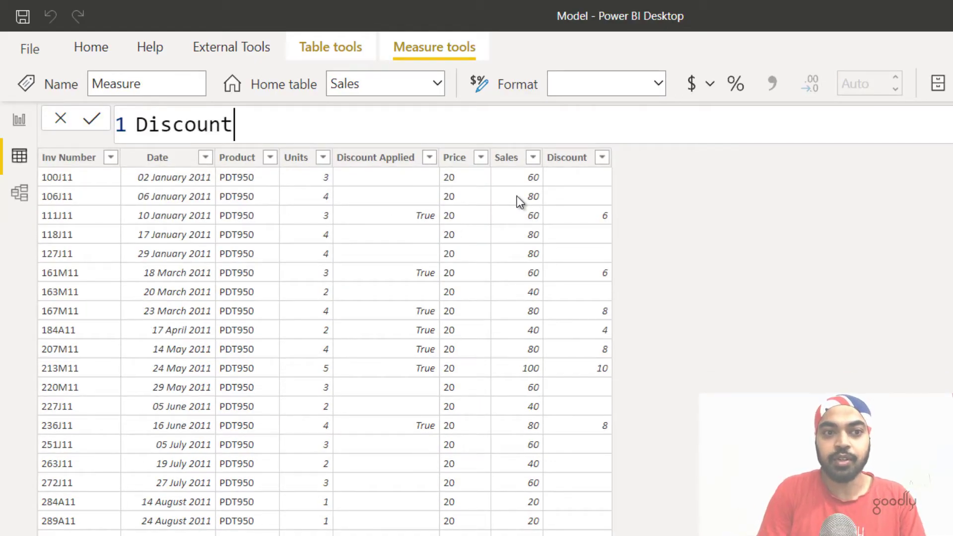
key("BackSpace")
key("Home")
type("Total")
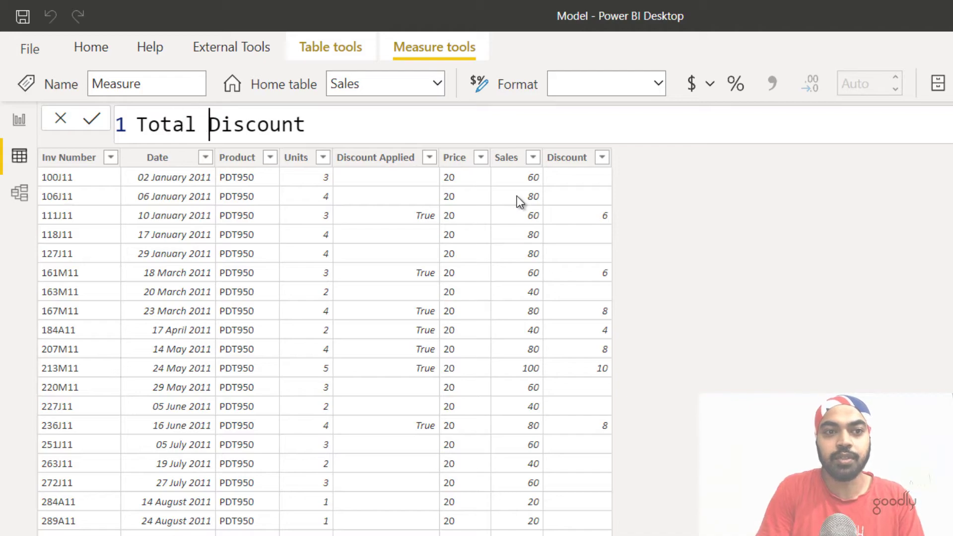
key("End")
type("=")
key("shift+Return")
type("if")
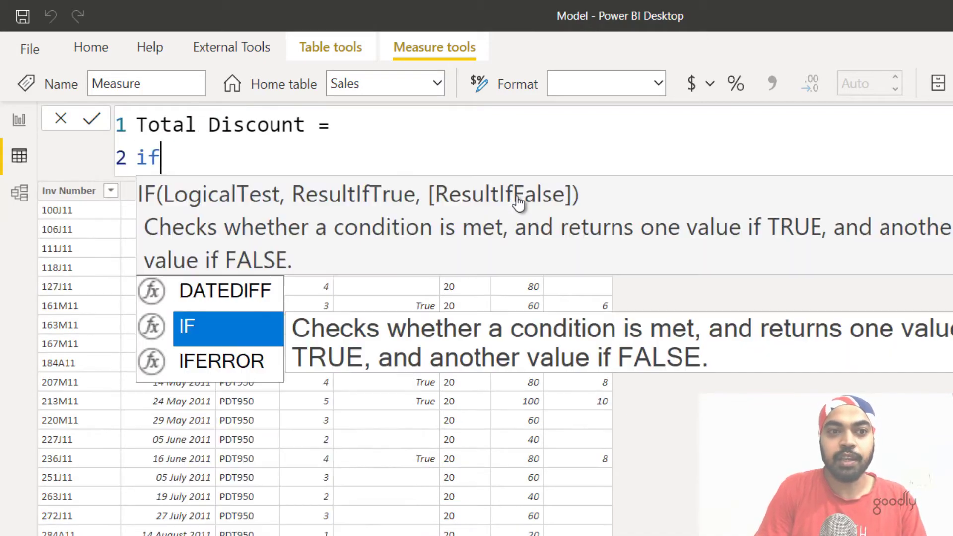
key("Tab")
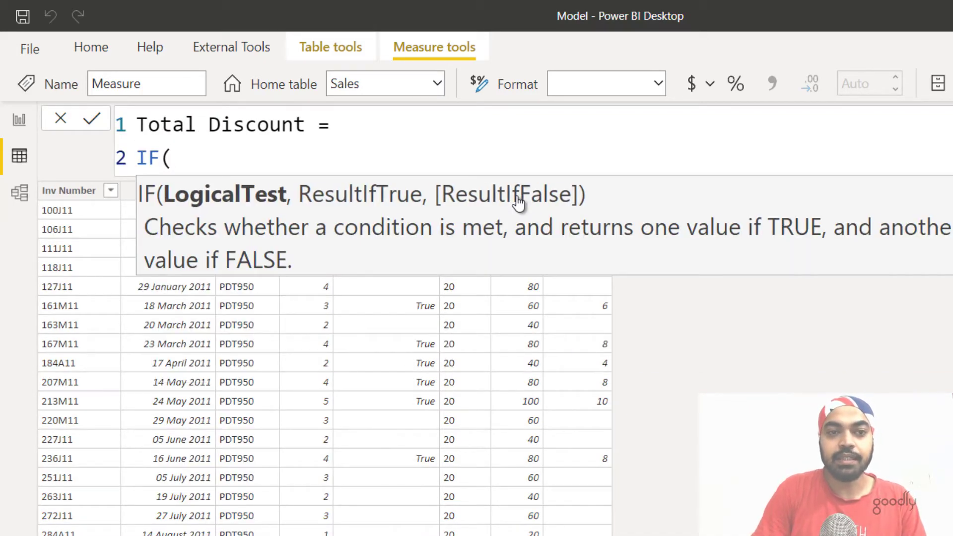
type("discou")
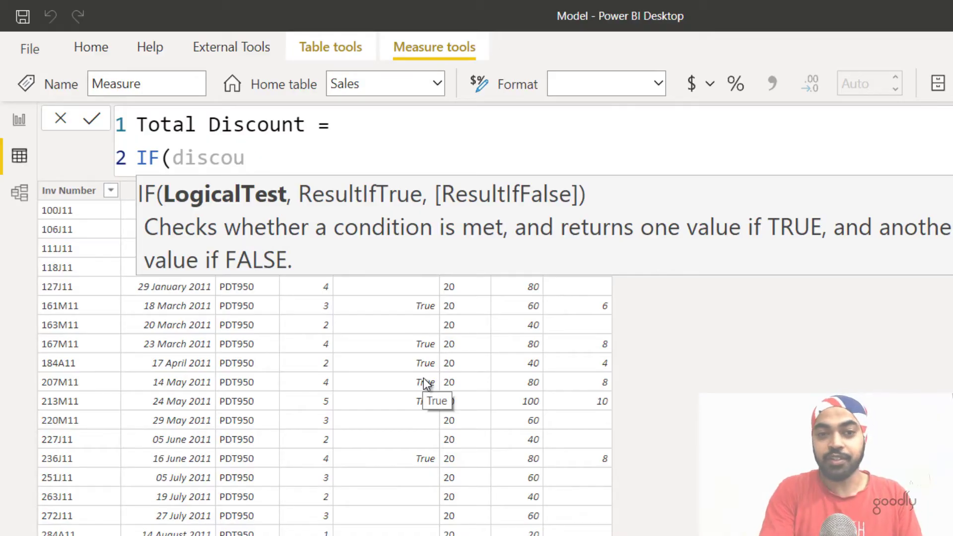
key("ctrl+shift+Left")
key("ctrl+shift+Left")
key("ctrl+shift+Left")
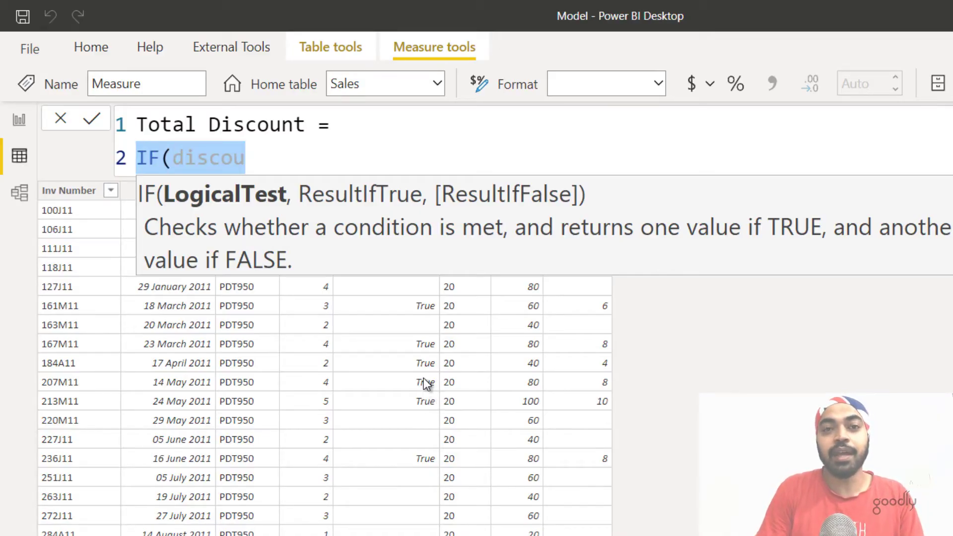
- Start the Total Discount formula with SUMX over the Sales table, leaving a new line for the expression
type("sumx")
key("Tab")
key("shift+Return")
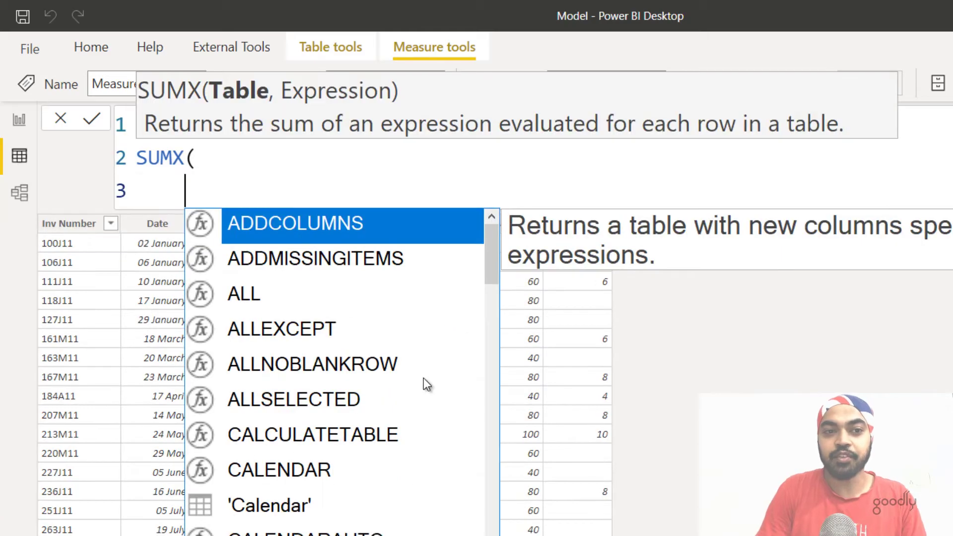
type("sal")
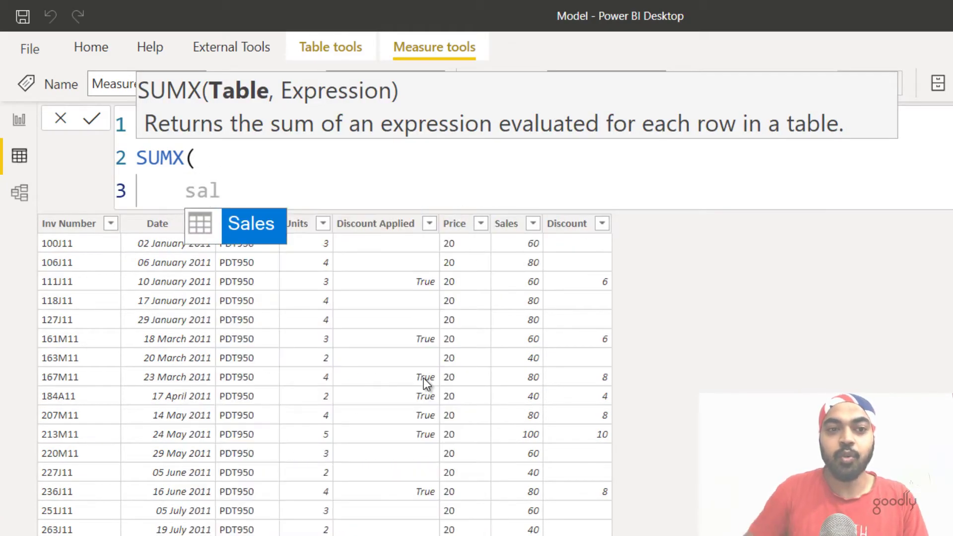
key("Tab")
type(",")
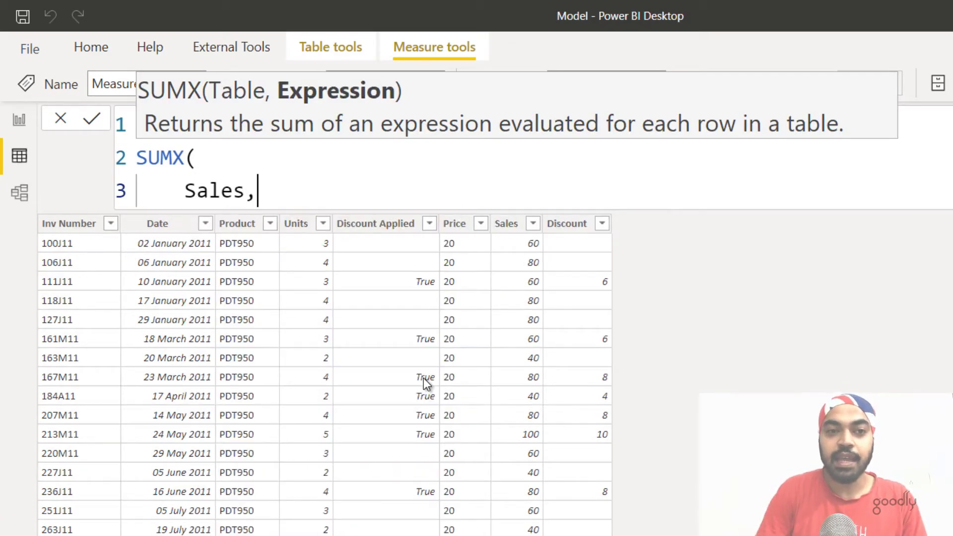
key("shift+Return")
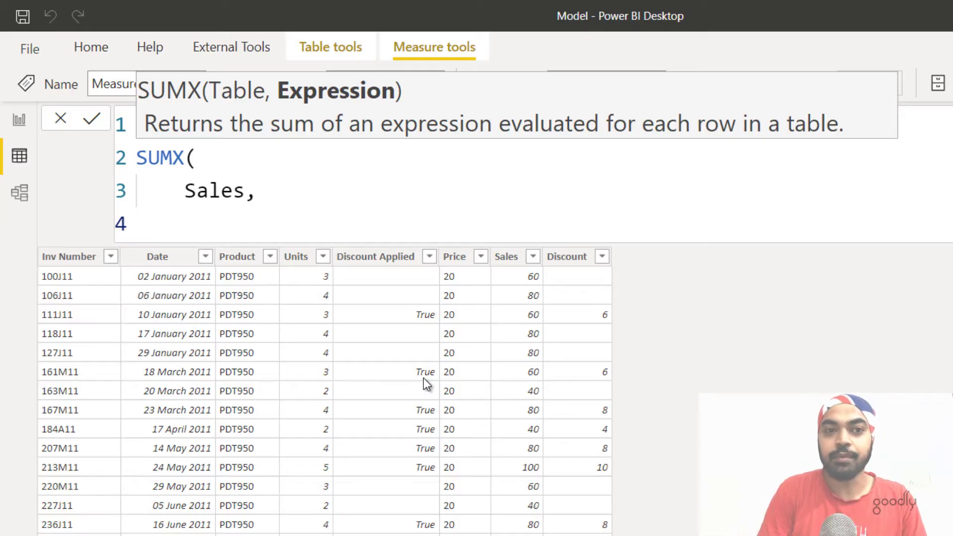
- Add an IF function as the SUMX expression with the condition Sales[Discount Applied] = TRUE()
type("if")
key("Tab")
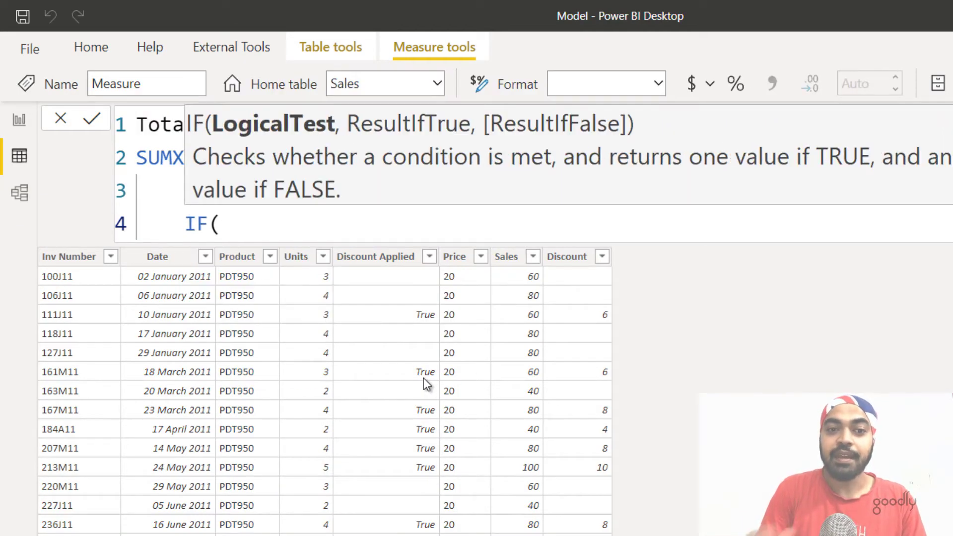
type("diso")
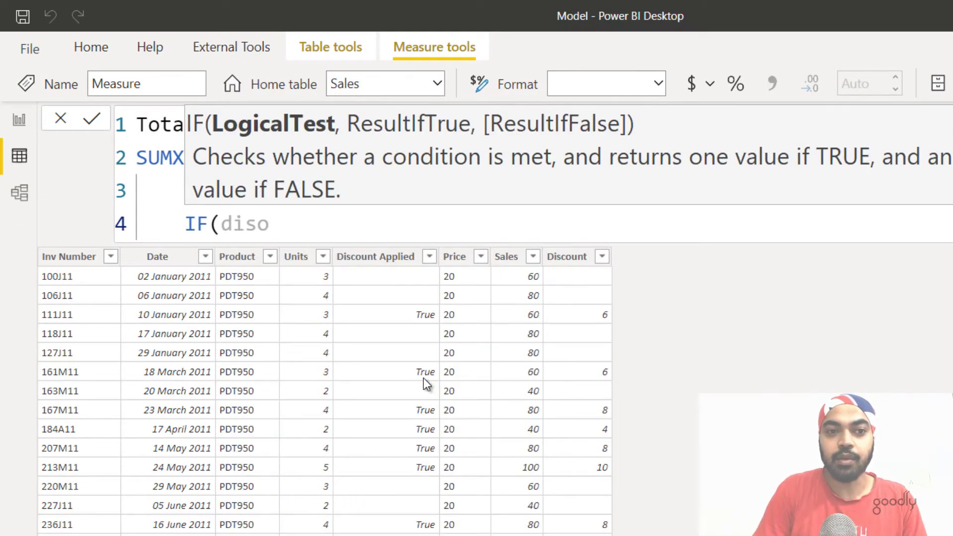
key("BackSpace")
type("cou")
key("Down")
key("Tab")
type("= ")
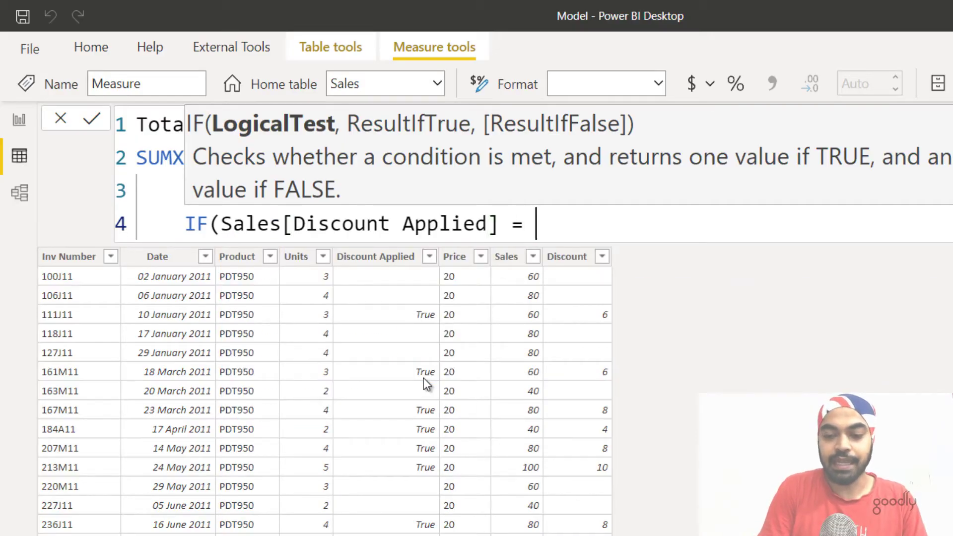
type("true")
key("Tab")
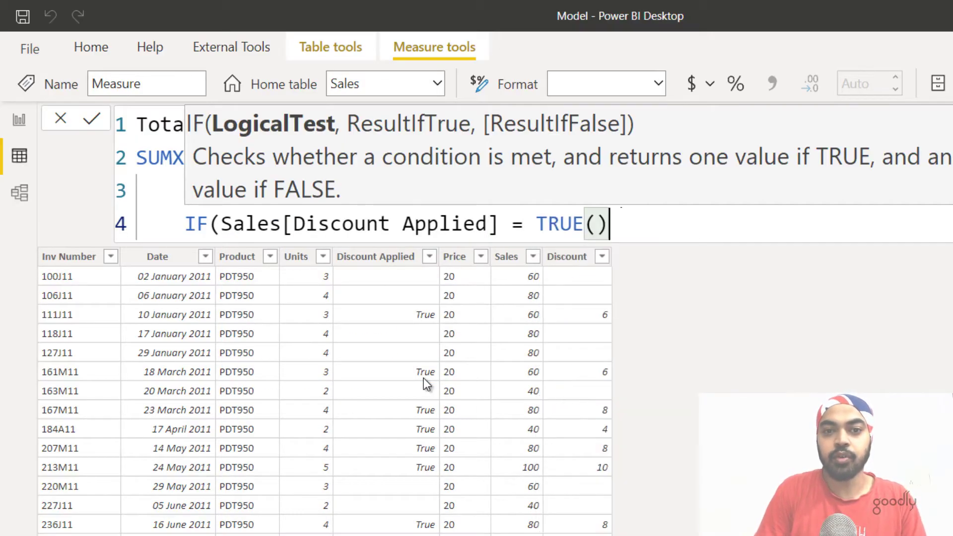
type(",")
key("shift+Return")
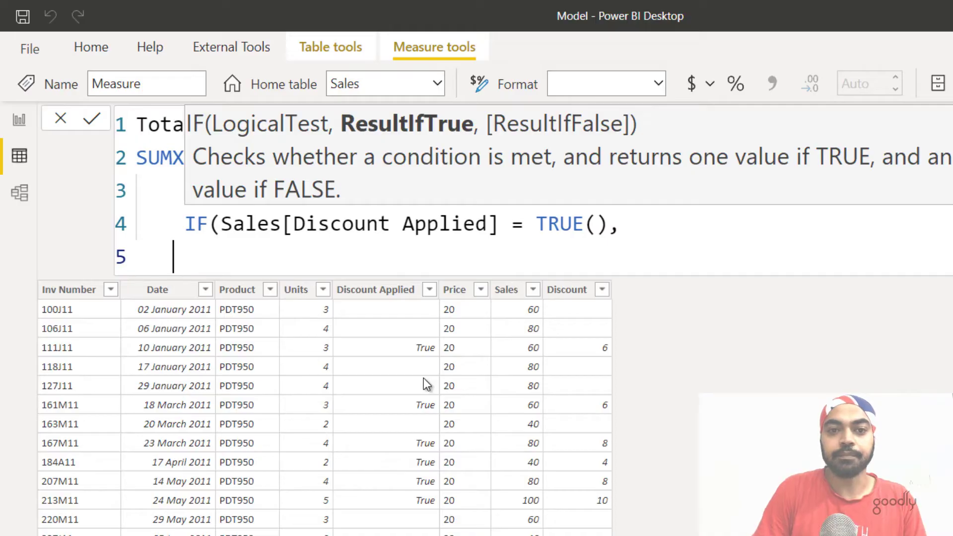
key("shift+Return")
type("pric")
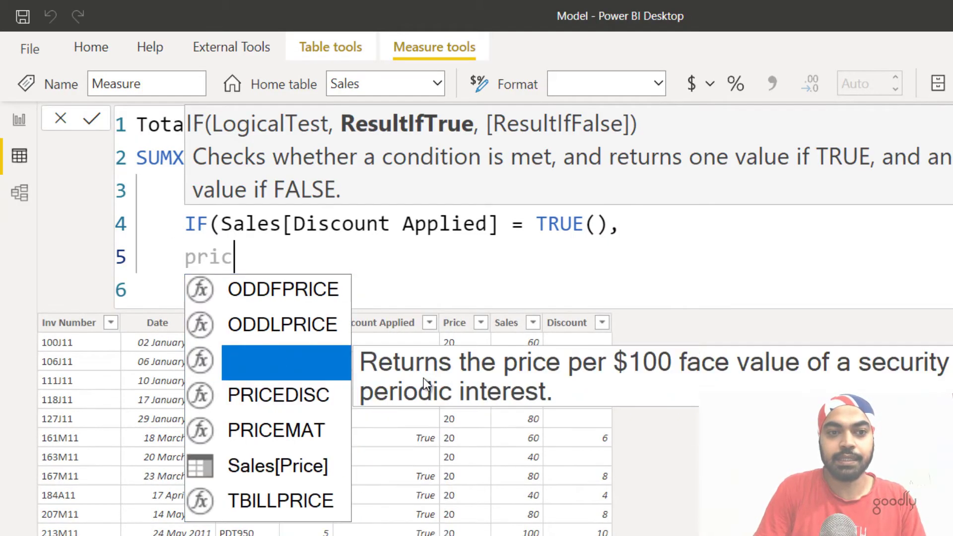
key("Down")
key("Down")
key("Down")
key("Tab")
type("* unit")
key("Tab")
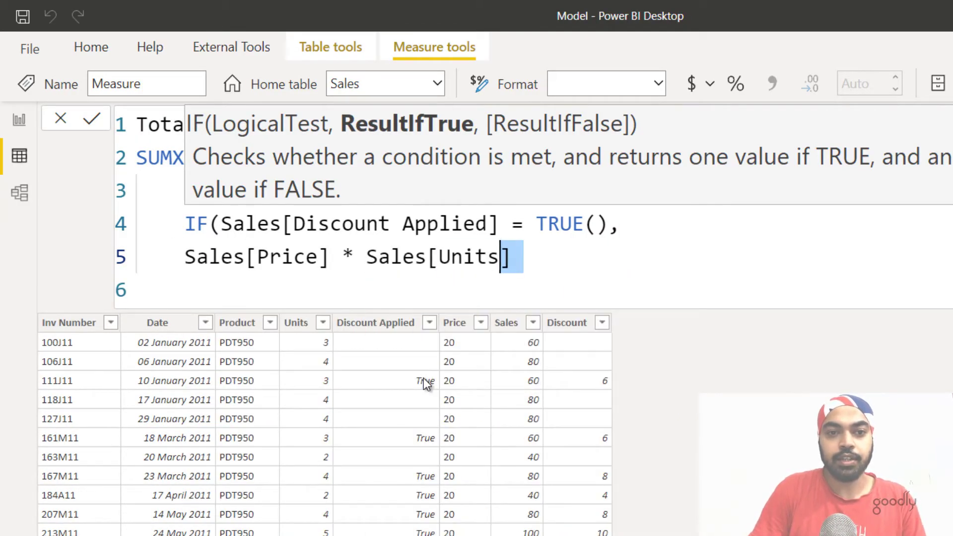
key("ctrl+shift+Left")
key("ctrl+shift+Left")
key("ctrl+shift+Left")
key("ctrl+shift+Left")
key("ctrl+shift+Left")
key("ctrl+shift+Left")
key("ctrl+shift+Left")
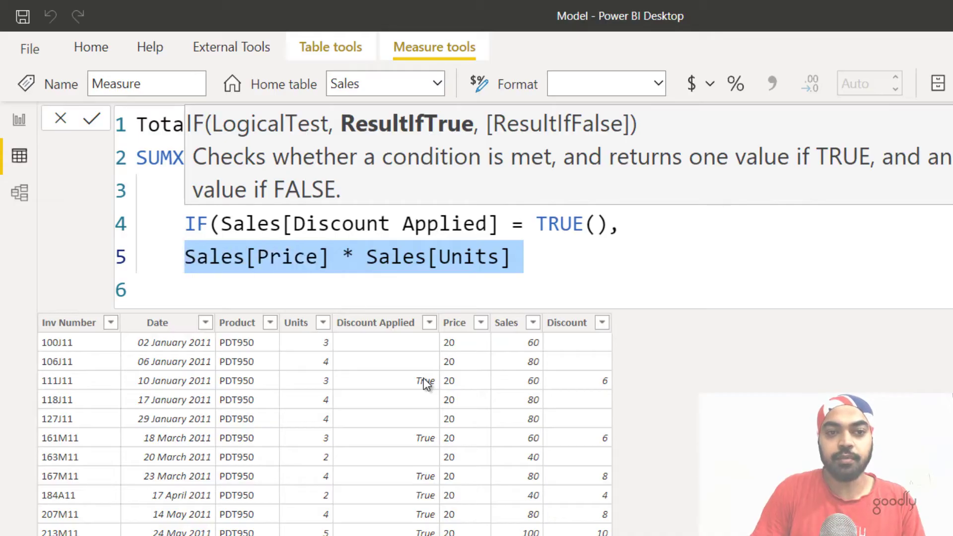
- Set the IF's true result to [Total Sales] * 0.1 and close the IF and SUMX parentheses on separate lines
type("tot")
key("Tab")
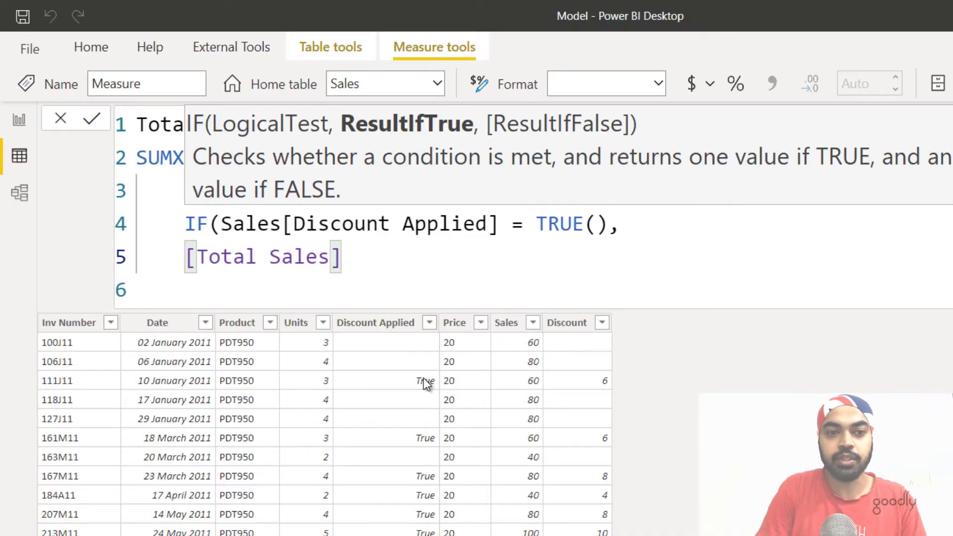
type("* ")
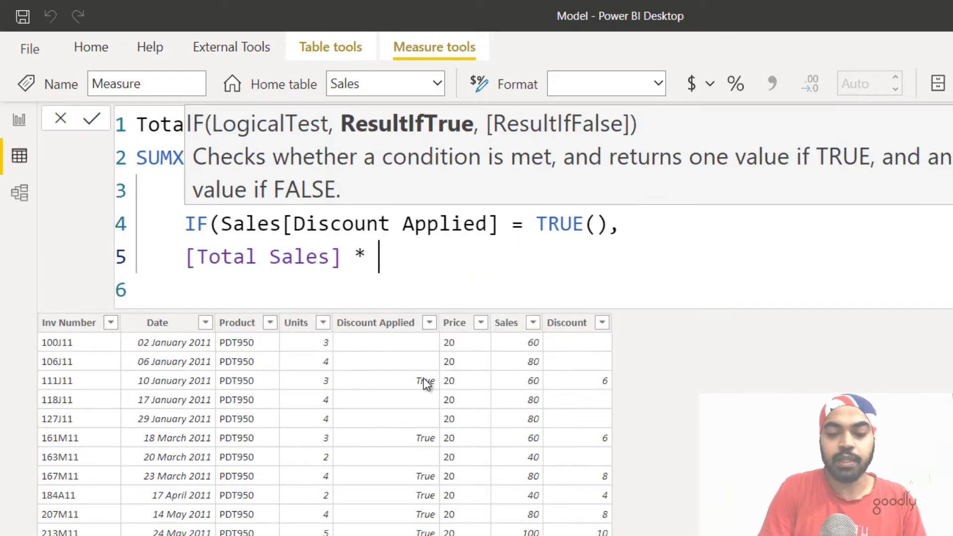
type("10.")
key("BackSpace")
key("BackSpace")
key("BackSpace")
type("0")
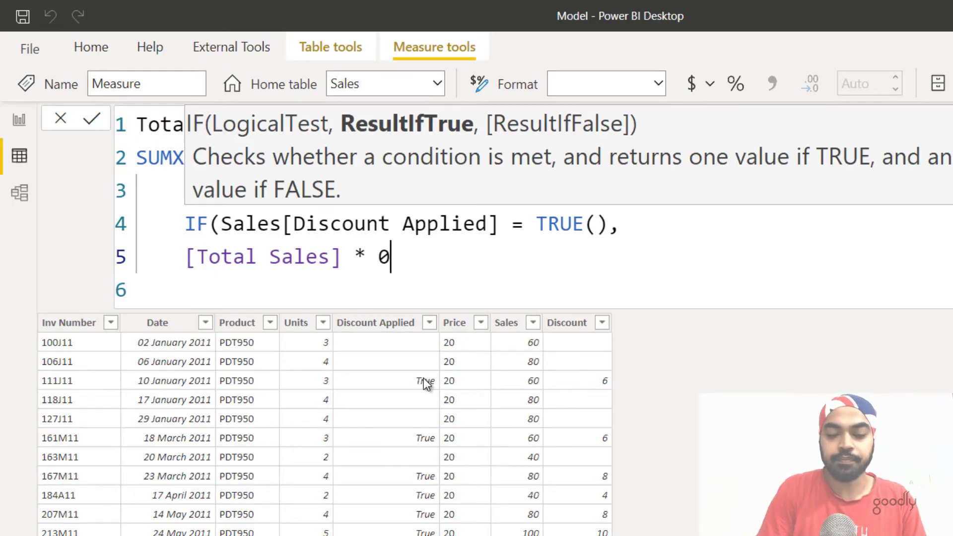
type(".1")
key("Return")
type(")")
key("Return")
type(")")
- Format the Total Discount formula by moving the IF condition to its own line and indenting the [Total Sales] * 0.1 line
key("Up")
key("Up")
key("Up")
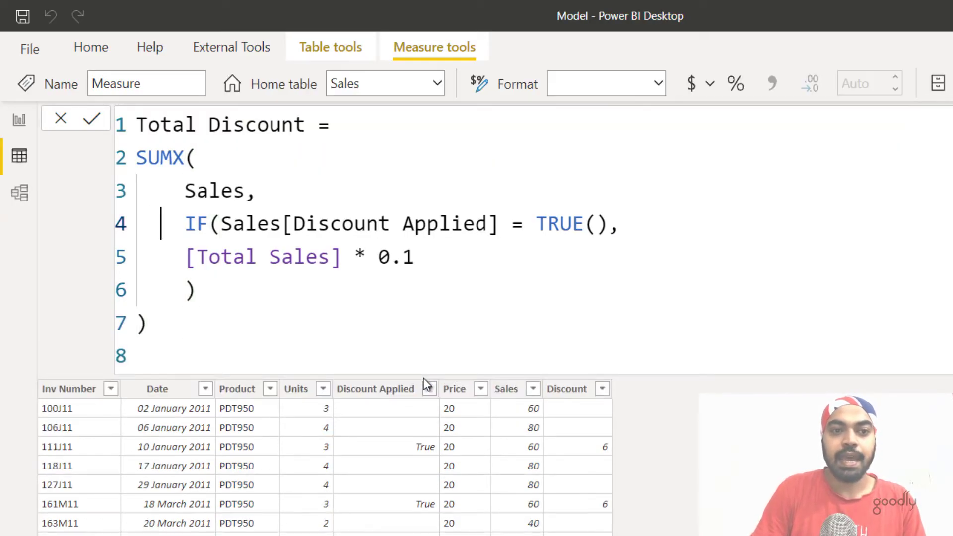
key("ctrl+Right")
key("Right")
key("Return")
key("Down")
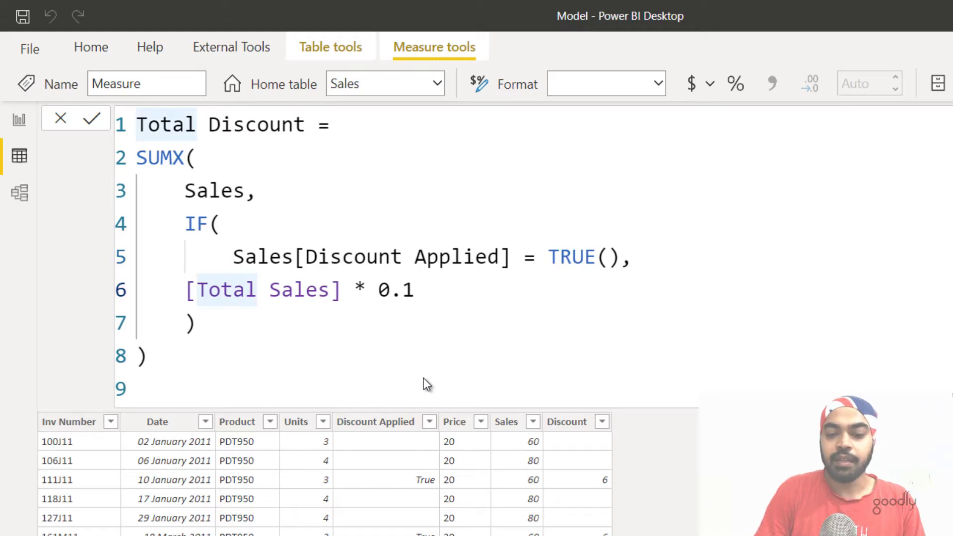
key("Home")
key("Tab")
key("Down")
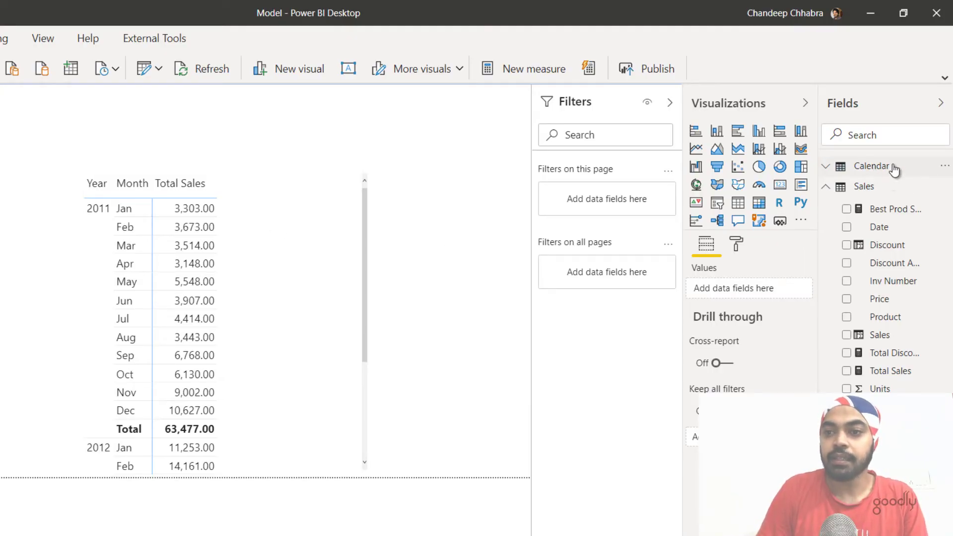
mouse_move(884, 174)
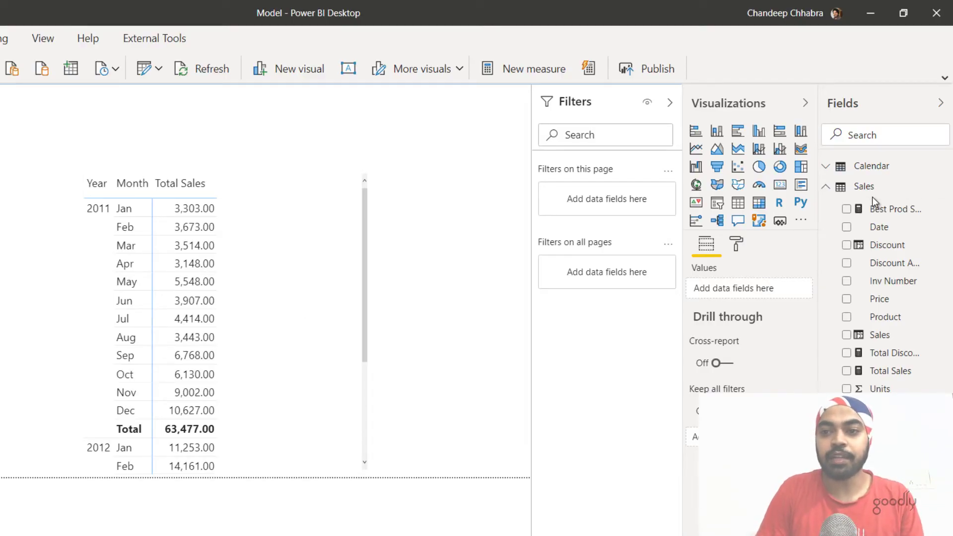
- Open the Best Prod Sales measure and examine the table and expression arguments of its MAXX formula
left_click(886, 209)
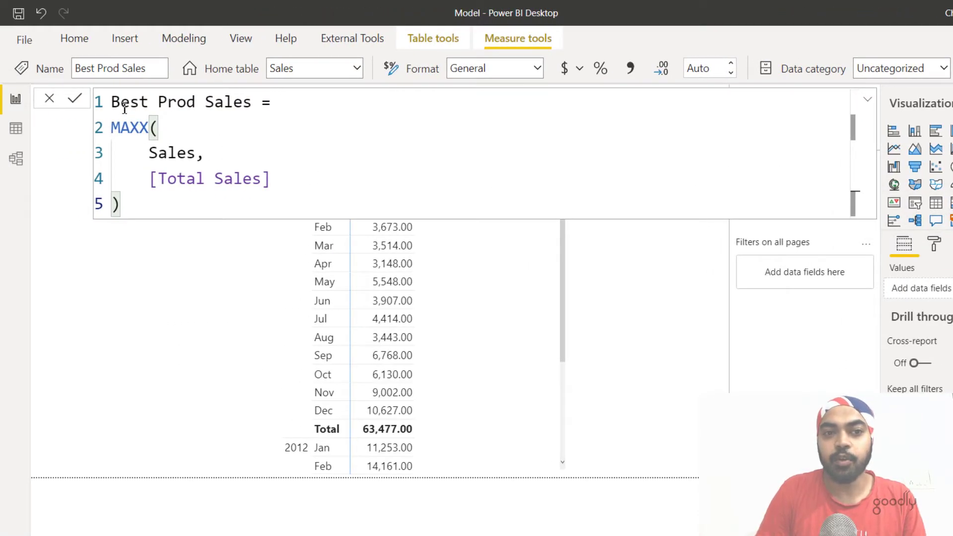
left_click_drag(120, 110, 281, 103)
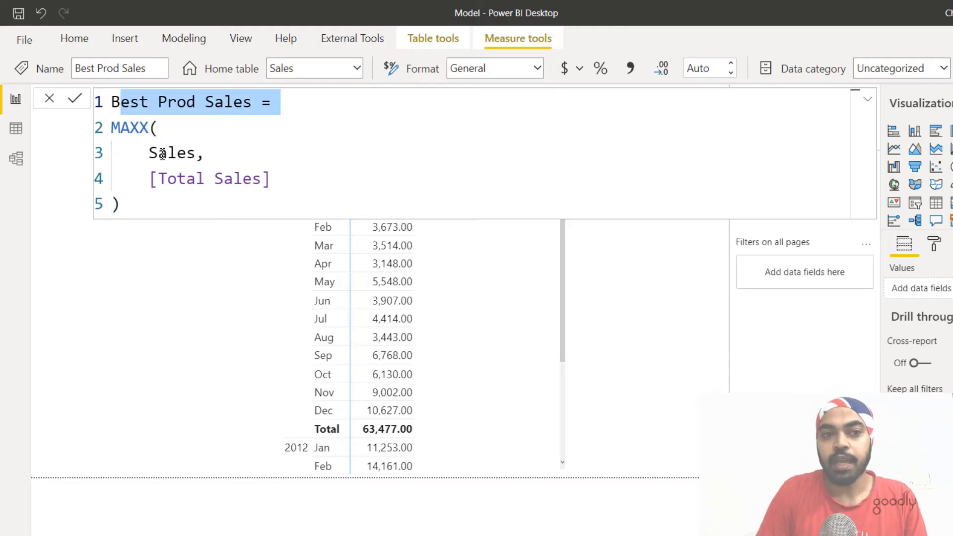
left_click_drag(150, 154, 196, 154)
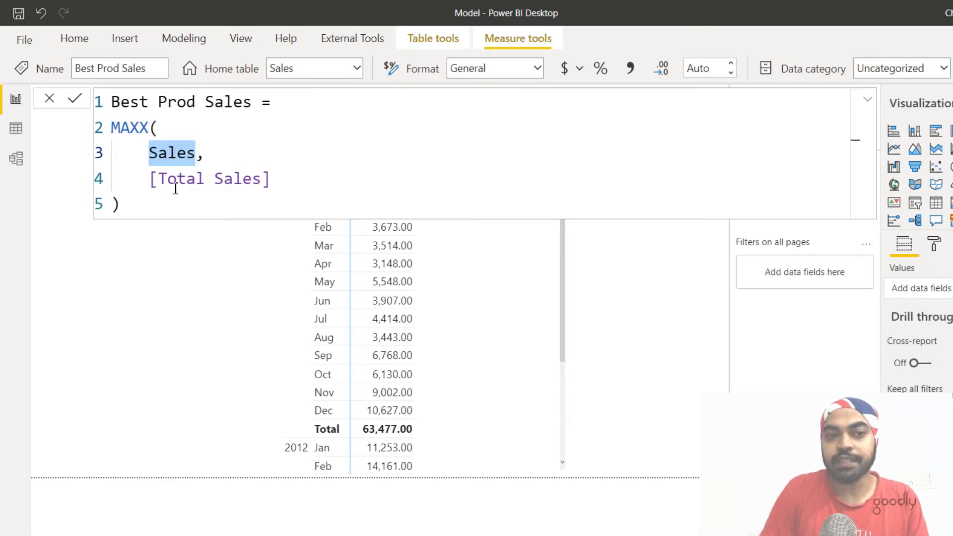
left_click_drag(177, 180, 242, 185)
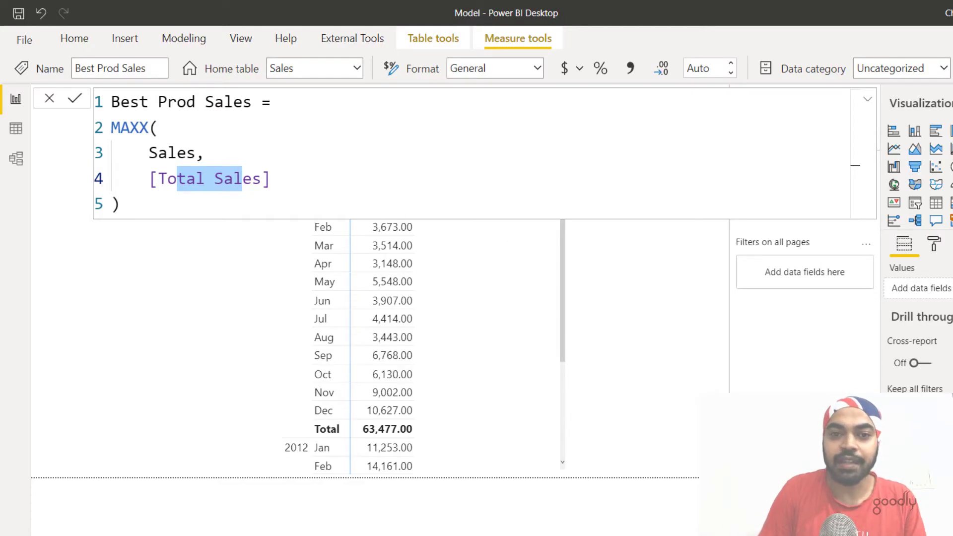
- Add the Best Prod Sales measure to the matrix beside Total Sales, and open the data view
left_click(781, 272)
left_click_drag(950, 214, 485, 330)
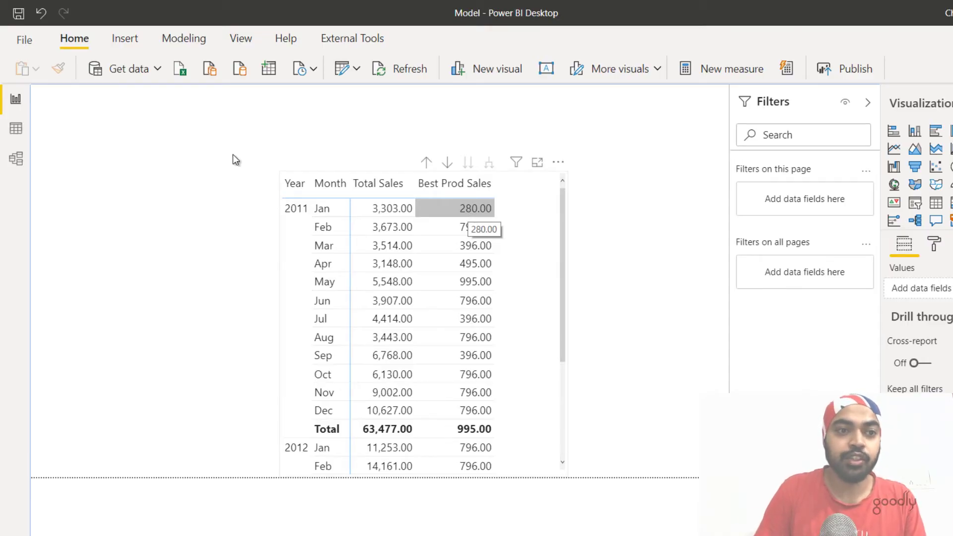
left_click(16, 134)
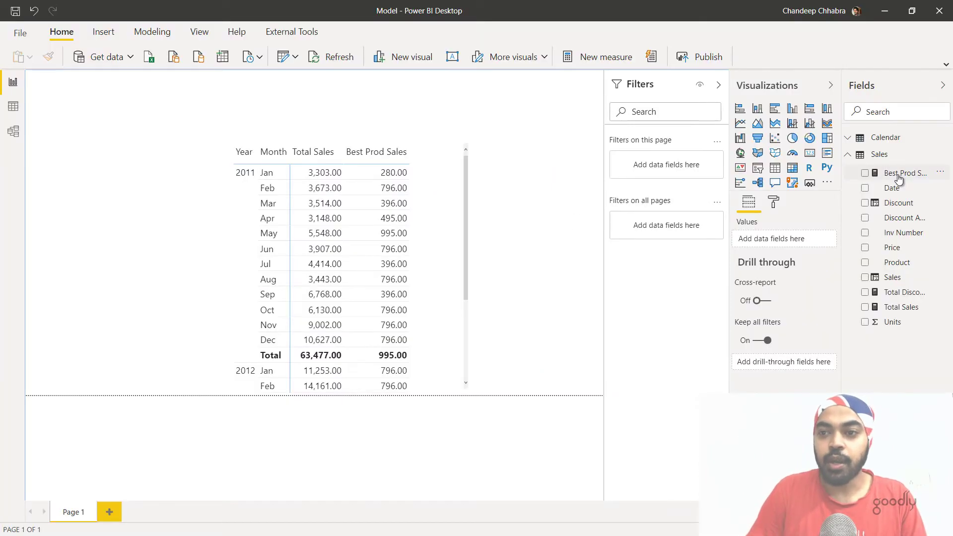
- Replace the Sales table argument of MAXX in the Best Prod Sales measure with the VALUES function
left_click(901, 174)
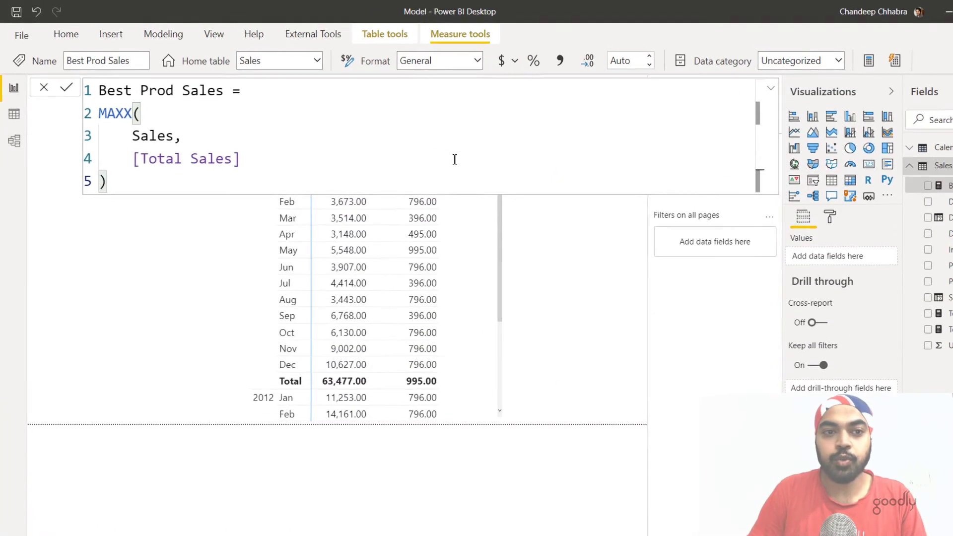
double_click(138, 128)
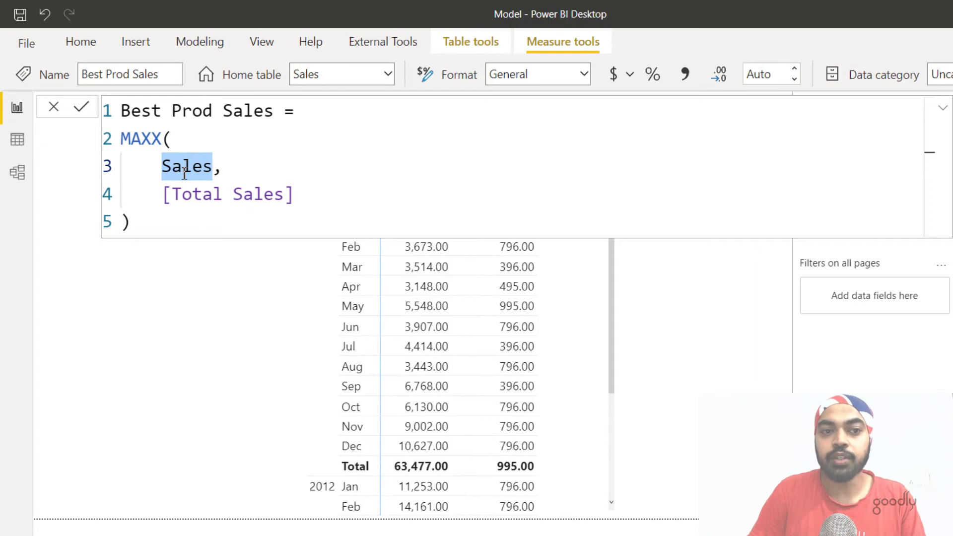
type("values")
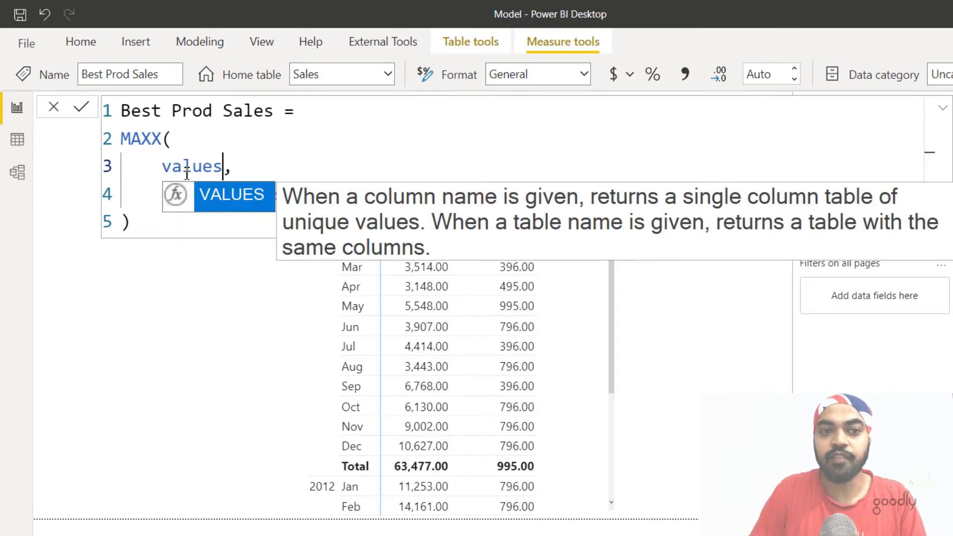
key("Tab")
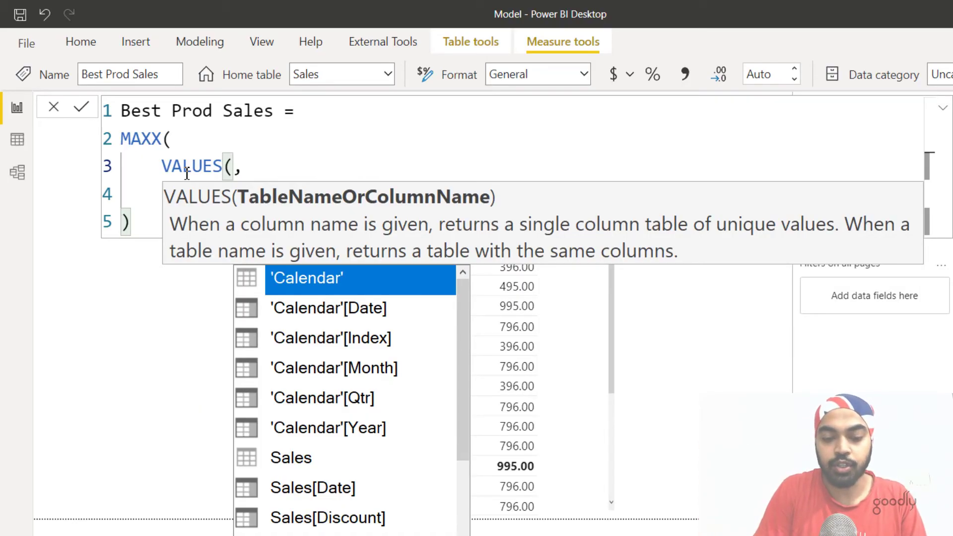
- Complete the VALUES function with the Sales[Product] column, close its parenthesis and commit the Best Prod Sales measure
type("sal")
key("Tab")
type("[")
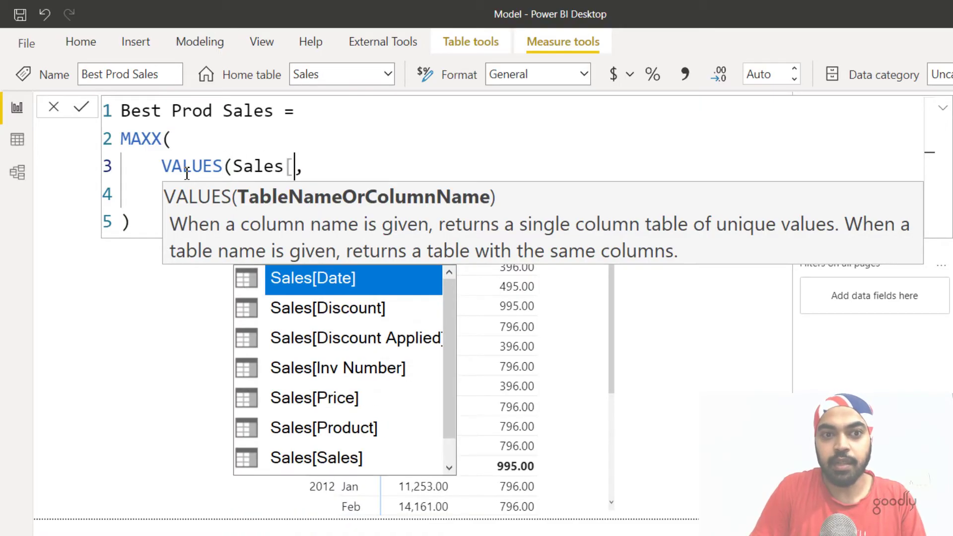
type("p")
type("ro")
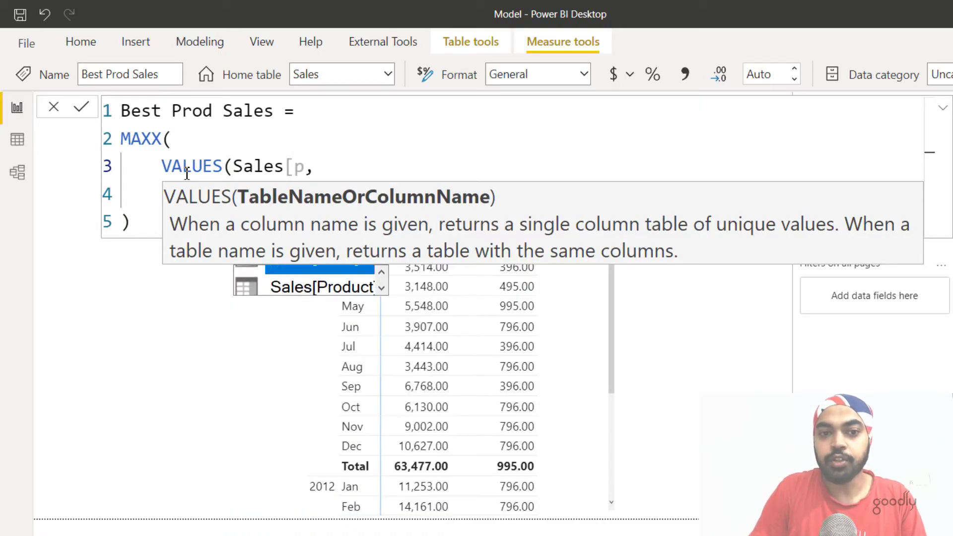
key("Tab")
type(")")
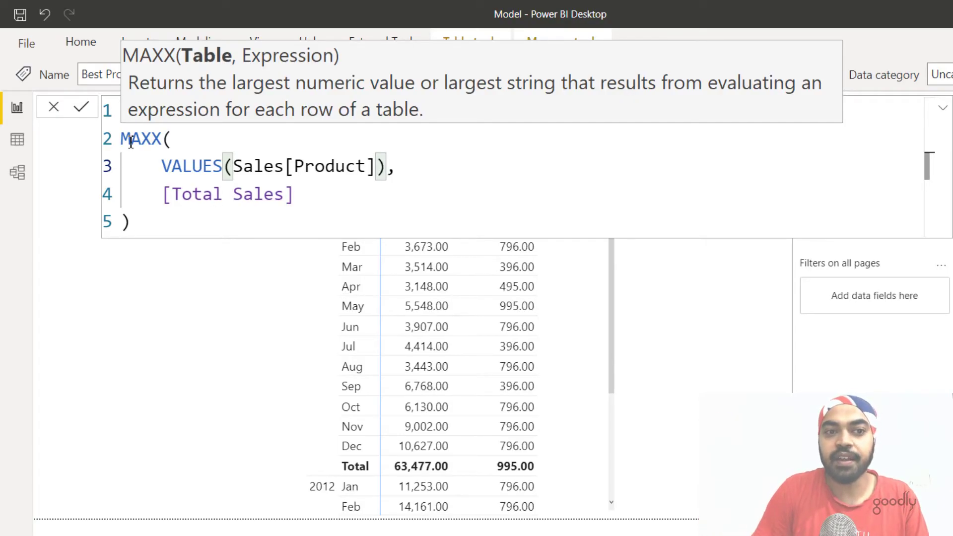
key("Down")
key("Down")
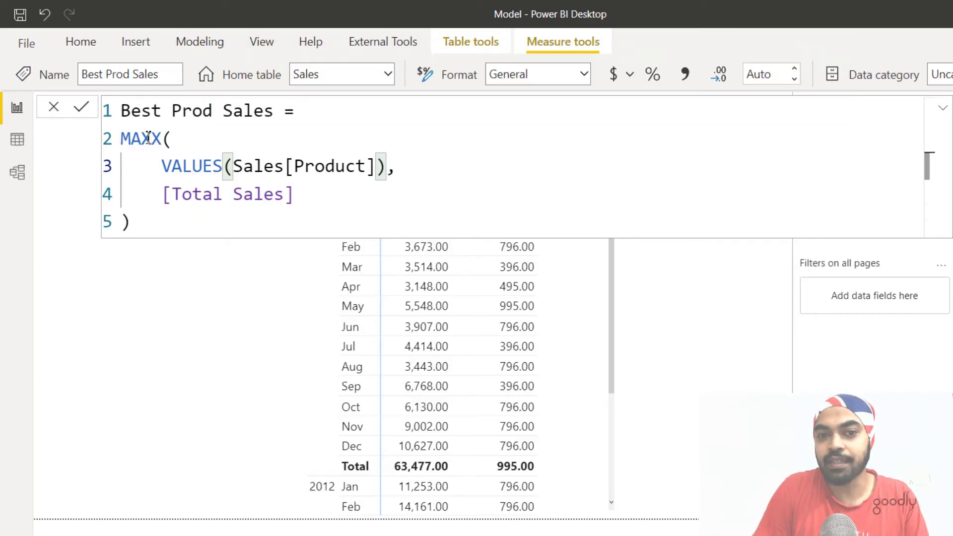
key("Return")
left_click(627, 335)
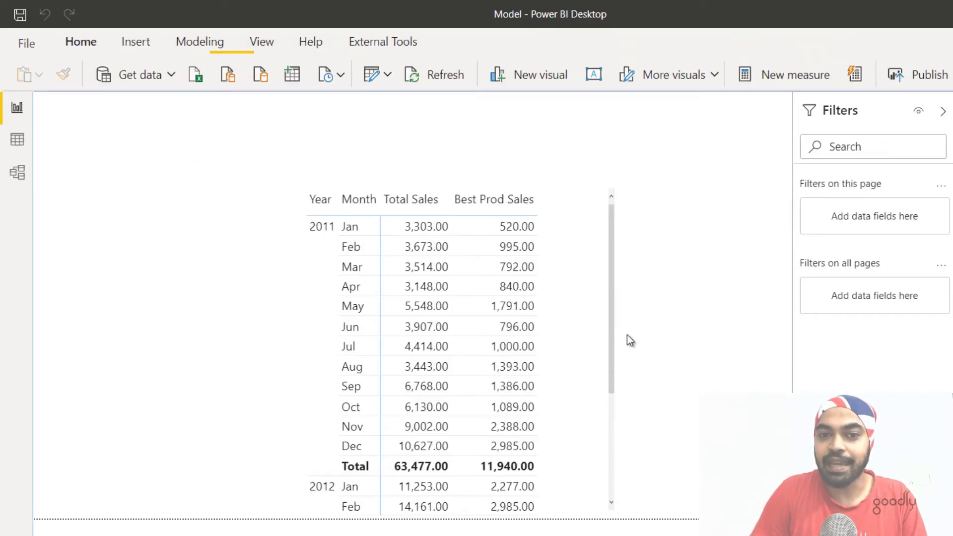
- Reopen the Best Prod Sales measure and replace the [Total Sales] expression in MAXX with the SUMX function
mouse_move(562, 222)
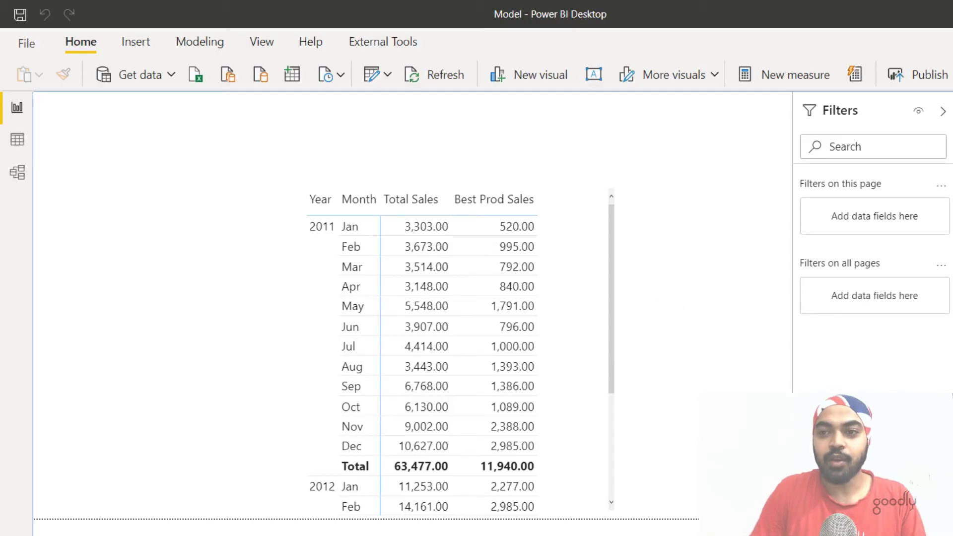
left_click(951, 270)
left_click(329, 201)
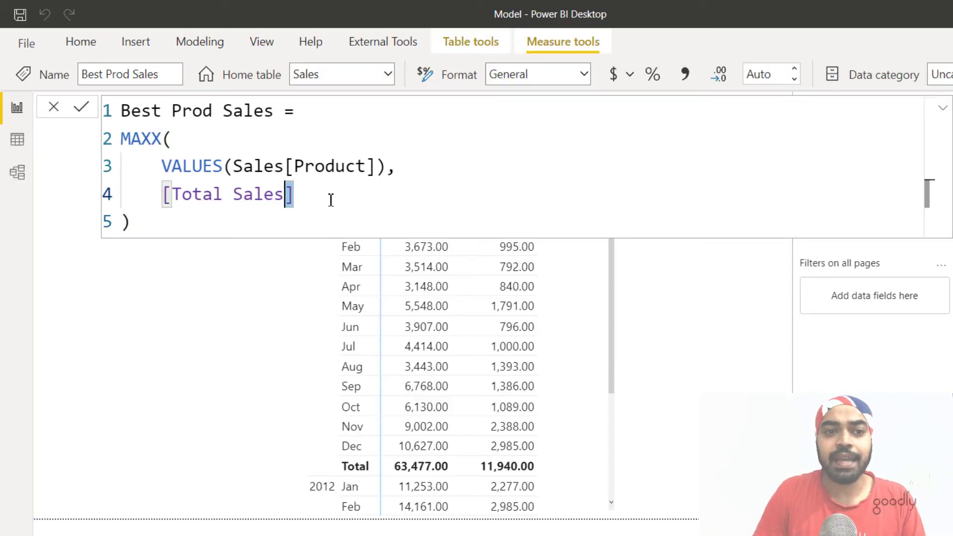
key("ctrl+shift+Left")
key("ctrl+shift+Left")
key("ctrl+shift+Left")
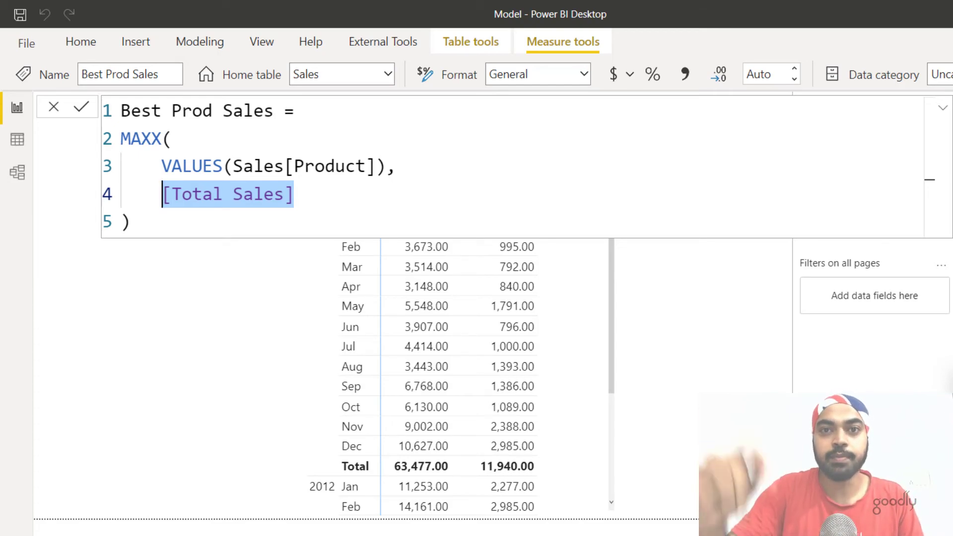
type("sumx(")
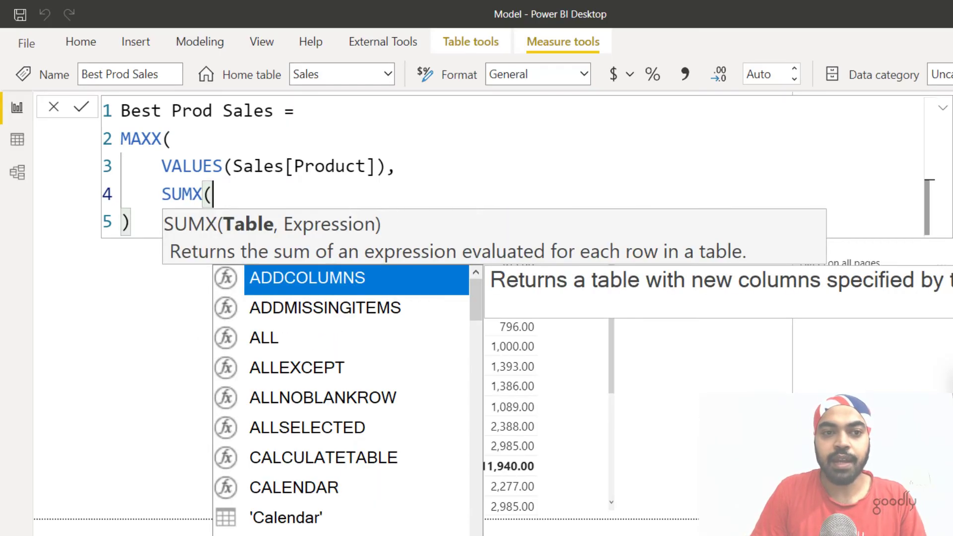
- Set Sales as the SUMX table on its own line, leaving a new line for the expression
key("Escape")
key("shift+Return")
type("s")
key("Tab")
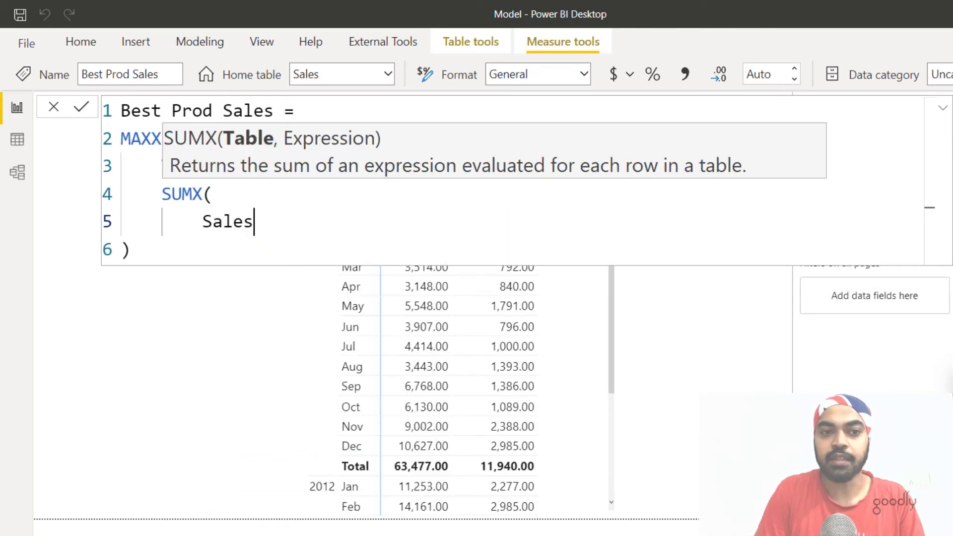
type(".")
key("BackSpace")
type(",")
key("shift+Return")
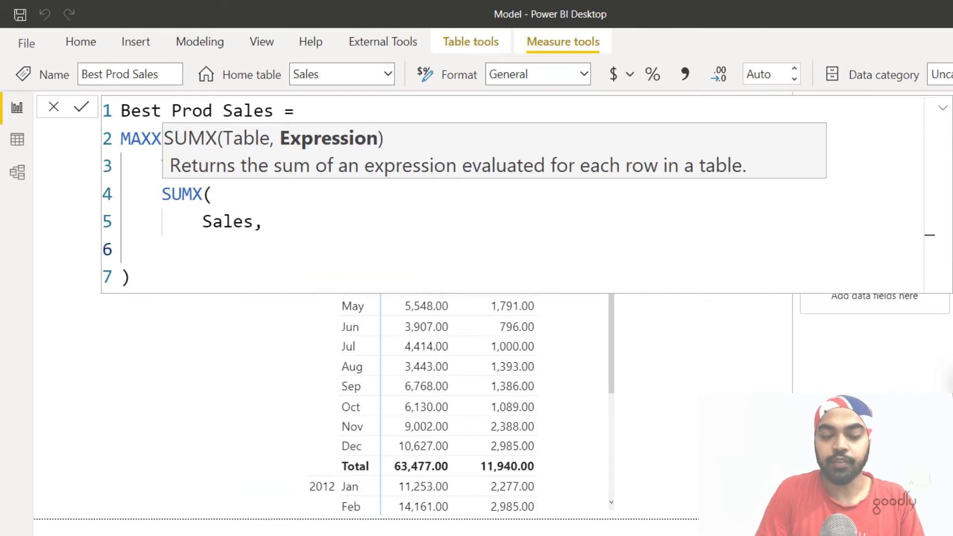
- Set the SUMX expression to Sales[Units] * Sales[Price], close its parenthesis on a new line and commit the measure
type("unit")
key("Tab")
type("* pr")
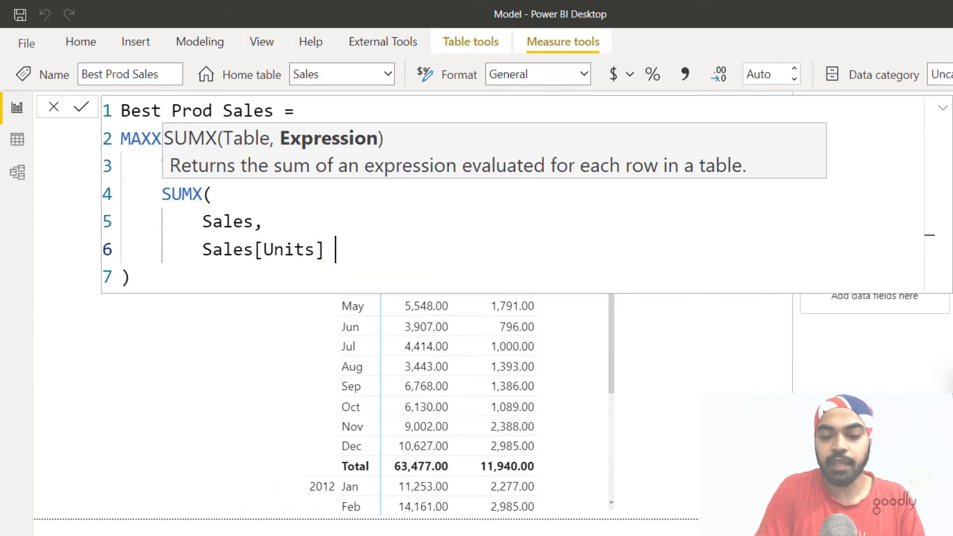
type("ic")
key("Down")
key("Down")
key("Down")
key("Tab")
key("shift+Return")
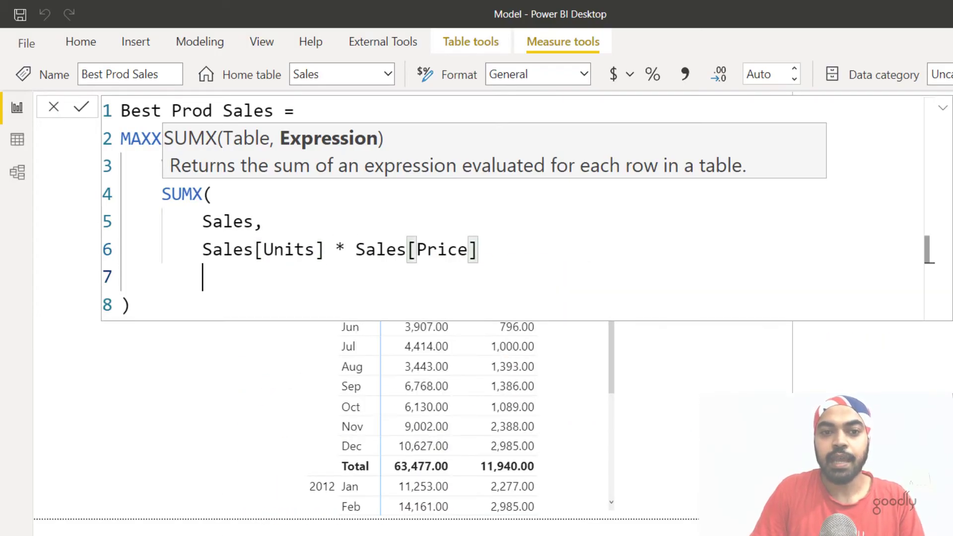
type(")")
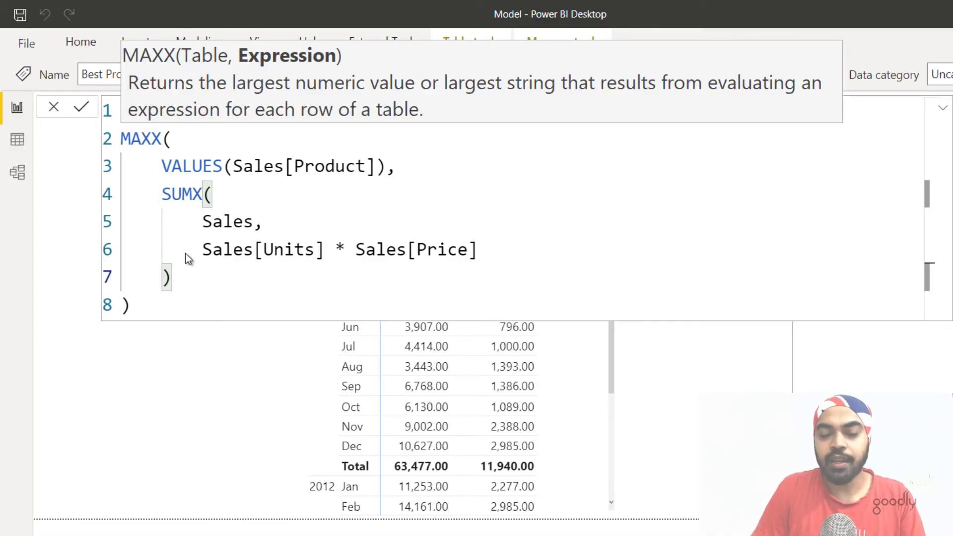
key("Return")
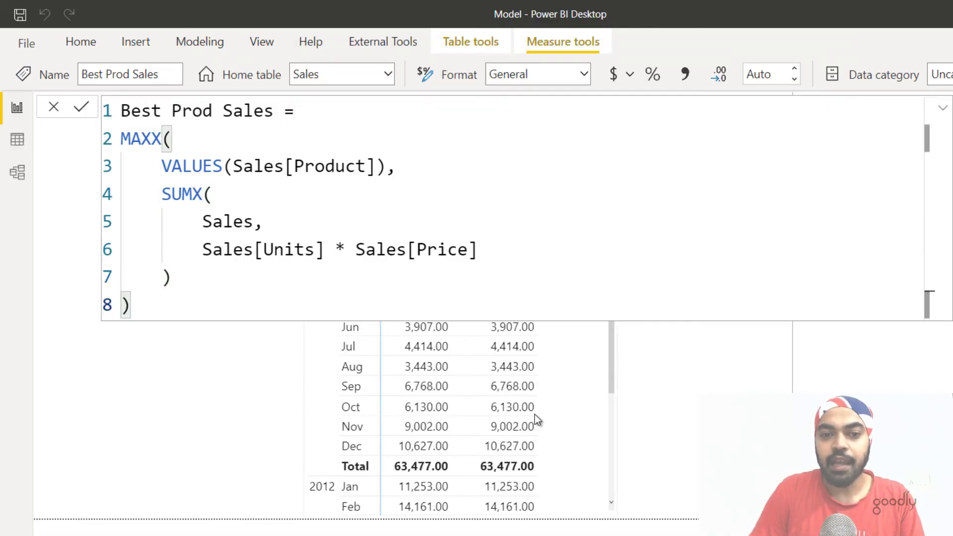
left_click(637, 400)
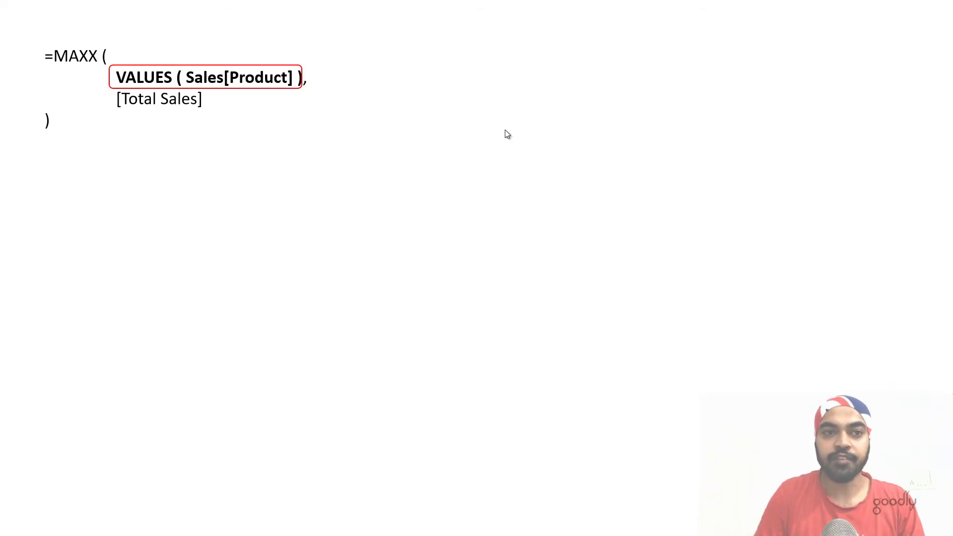
left_click(174, 88)
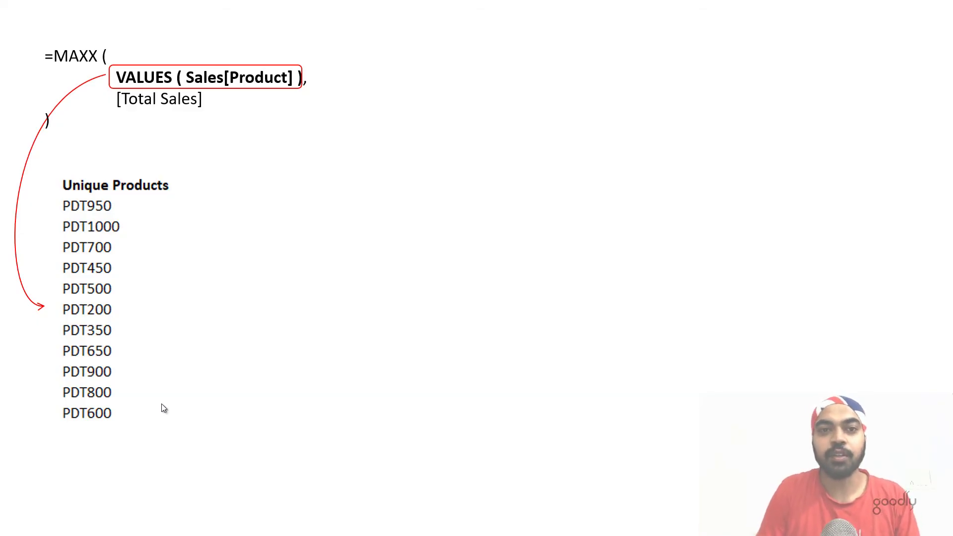
key("Right")
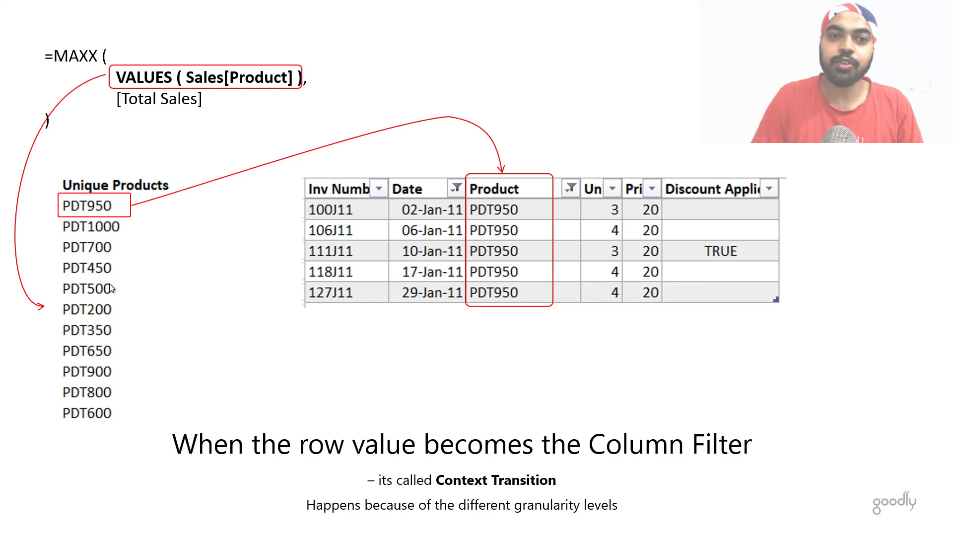
key("Right")
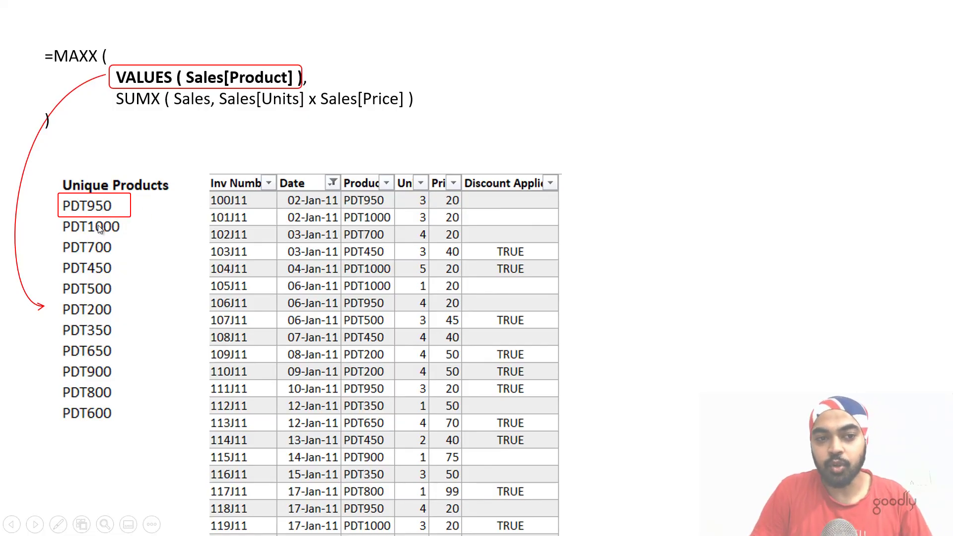
left_click(373, 211)
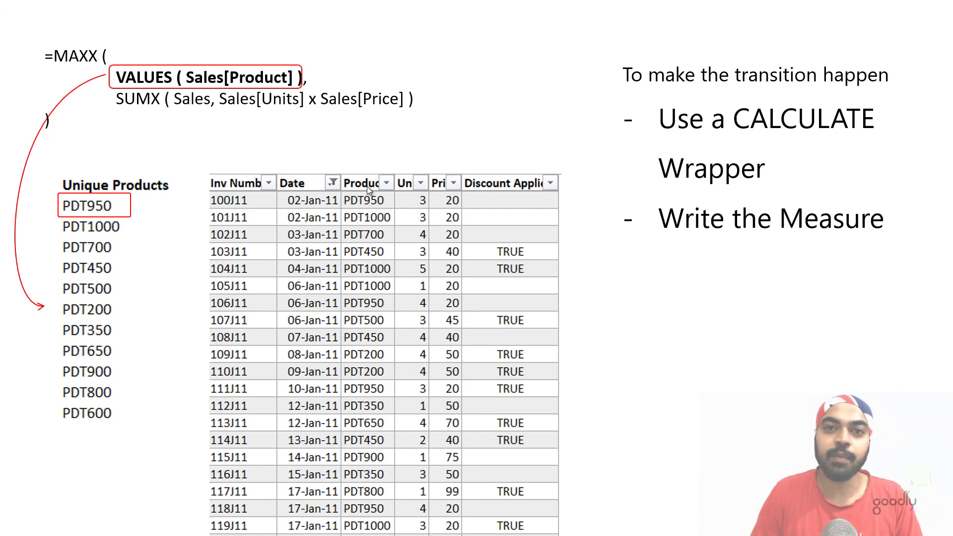
- Switch to Power BI, open the Best Prod Sales measure and insert CALCULATE( before SUMX, moving SUMX to its own line
key("alt+Tab")
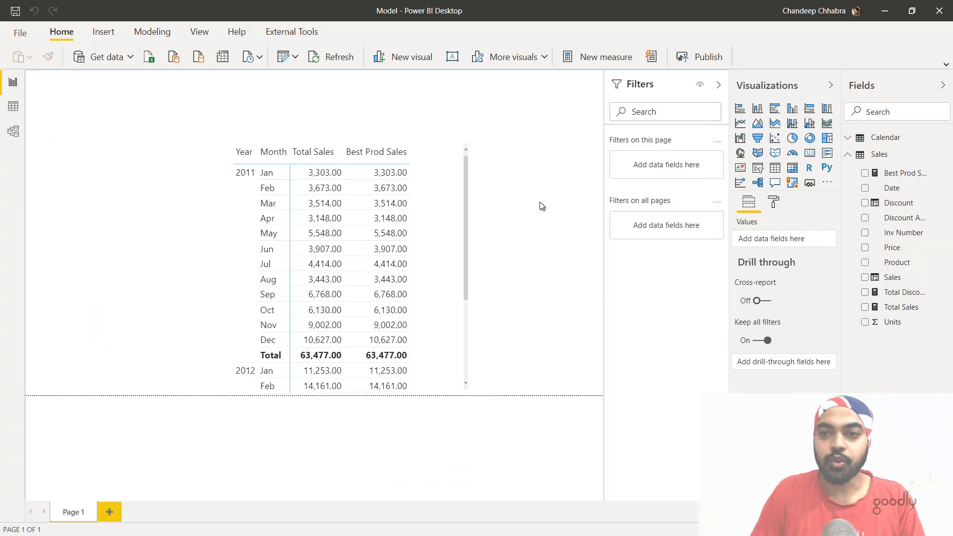
left_click(466, 207)
left_click(903, 173)
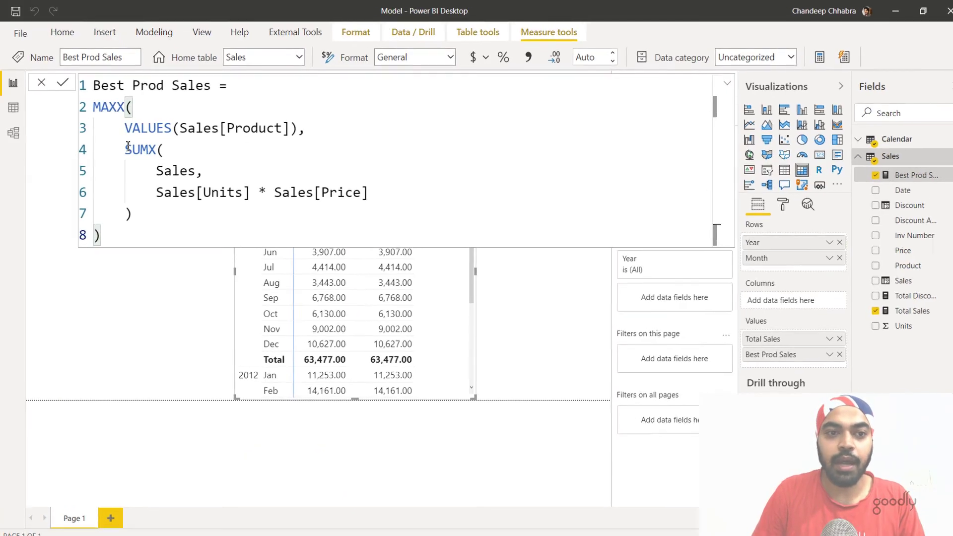
left_click(125, 150)
type("cal")
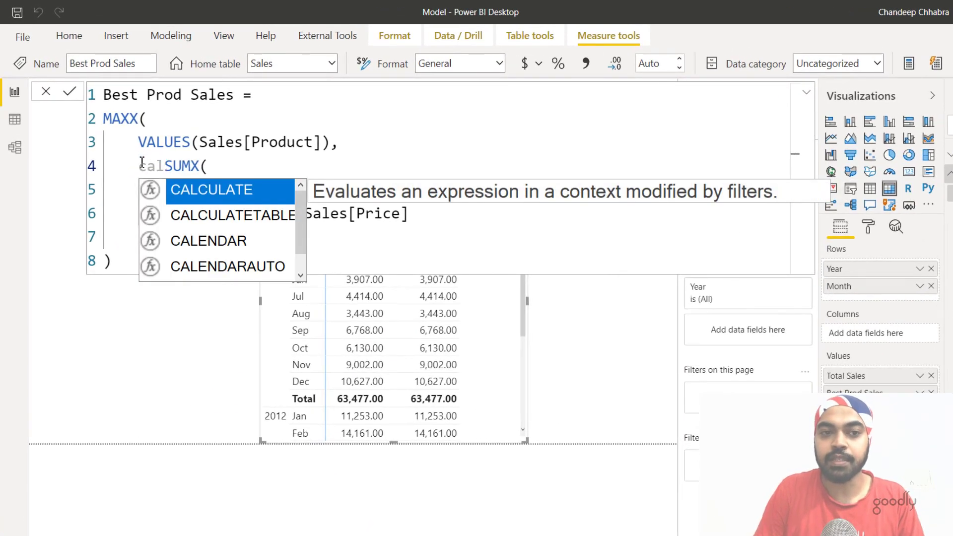
key("Tab")
key("shift+Return")
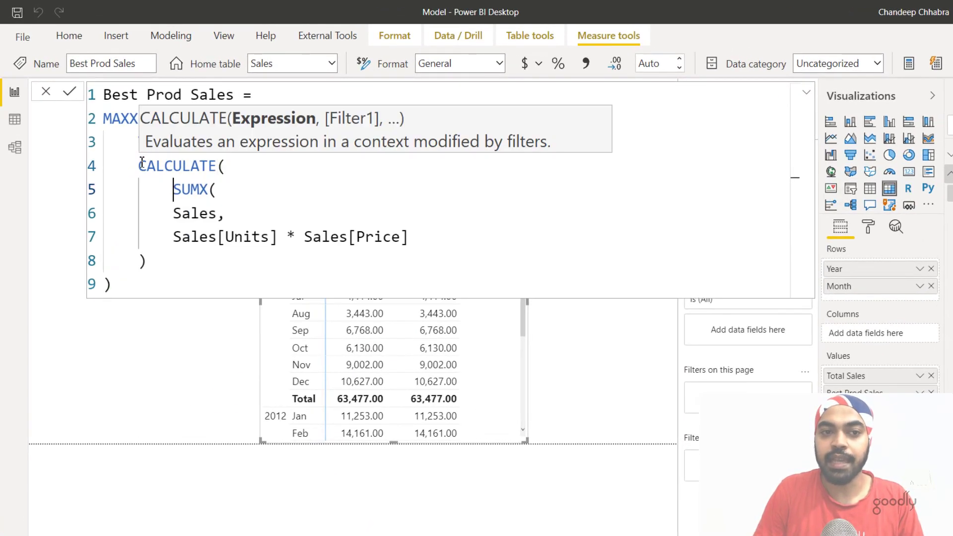
- Indent the SUMX arguments and closing parenthesis, close CALCULATE on a new line and commit the Best Prod Sales measure
key("Down")
key("shift+Down")
key("shift+Down")
key("Tab")
key("shift+Return")
type(")")
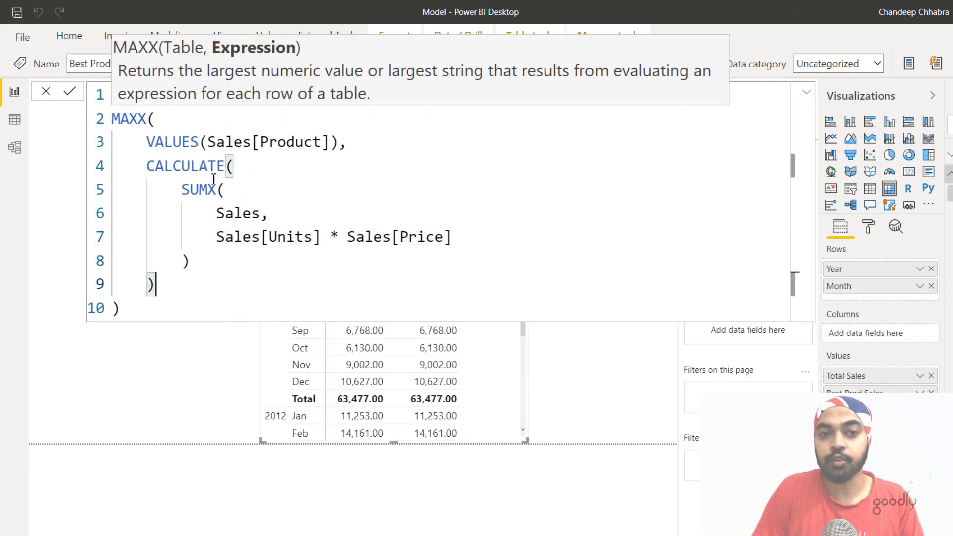
left_click(276, 196)
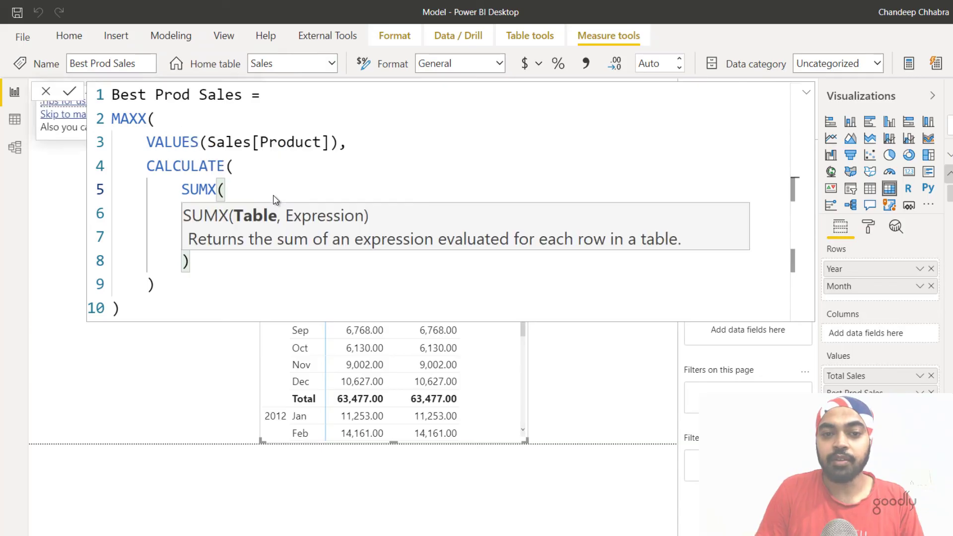
left_click(593, 397)
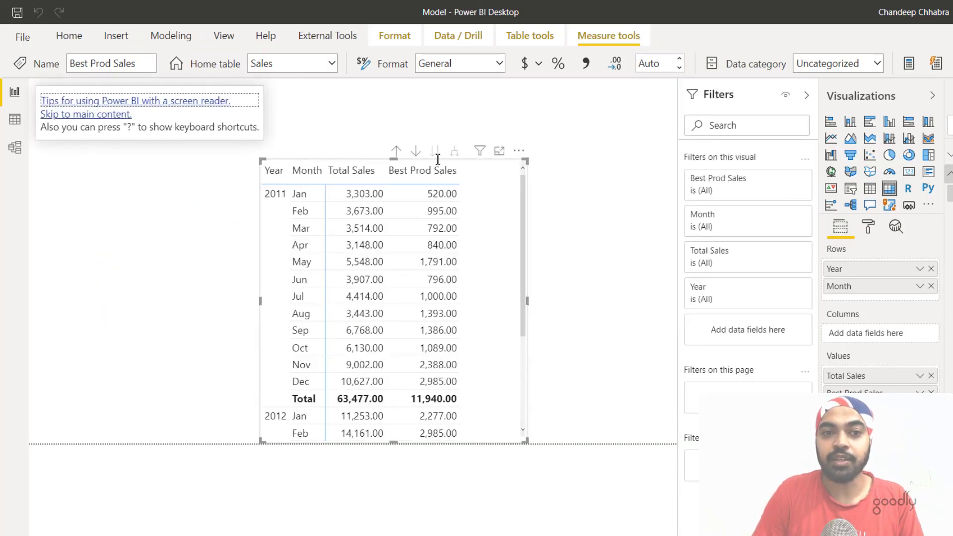
- Open the Total Sales measure to review its SUMX formula, and close it again
left_click(300, 128)
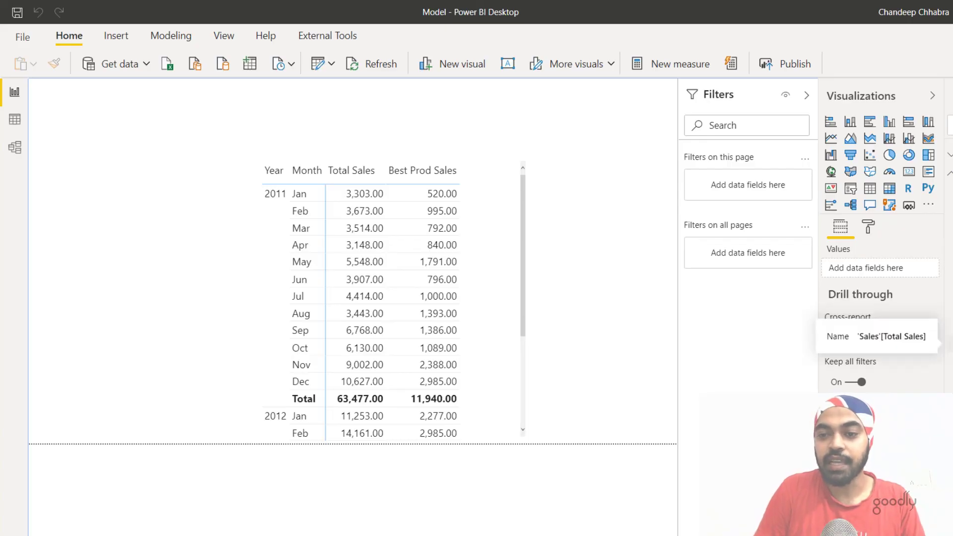
left_click(948, 342)
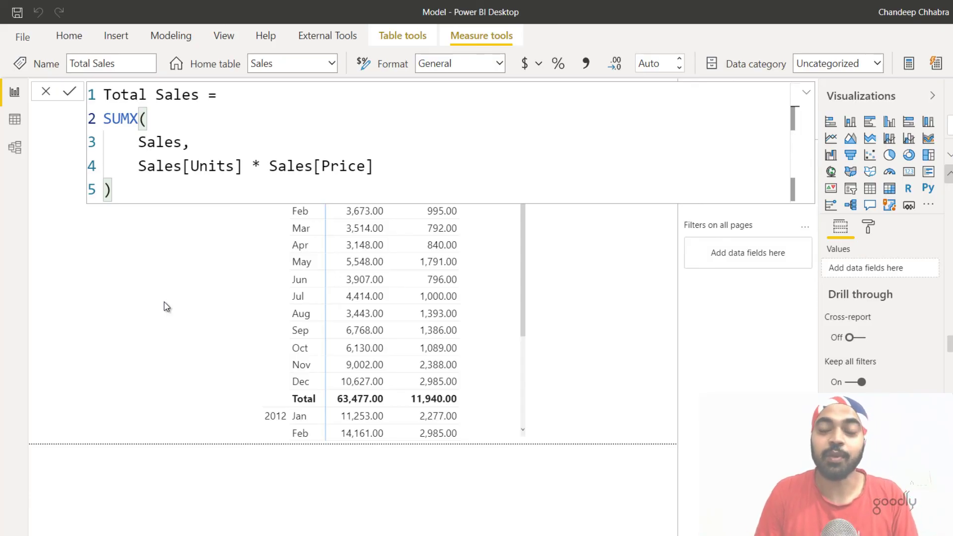
left_click(573, 216)
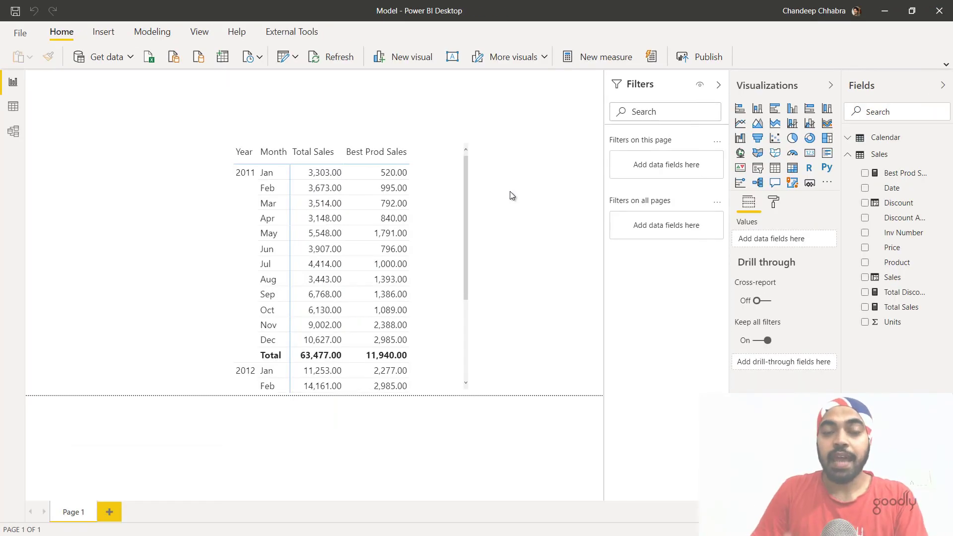